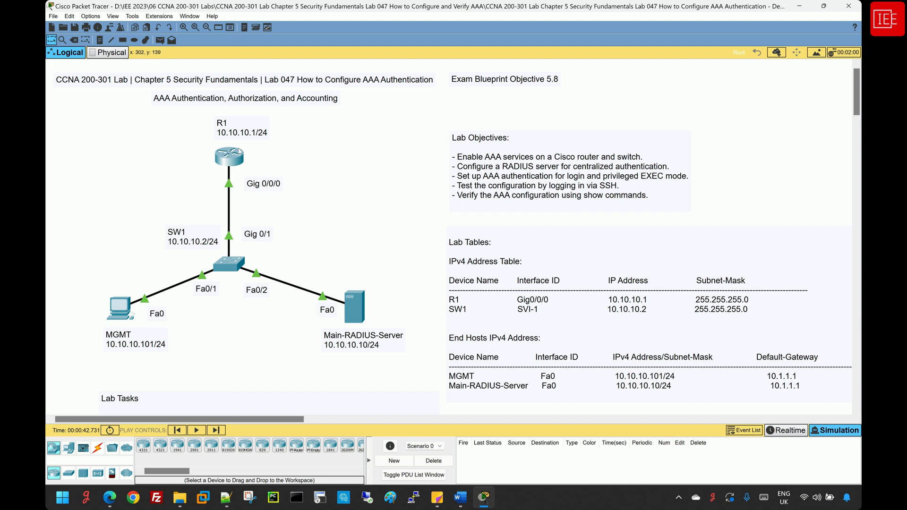
Scroll down through the Lab Tasks list and back up to the top of the instructions
mouse_move(239, 150)
mouse_move(235, 291)
scroll(299, 332, down, 5)
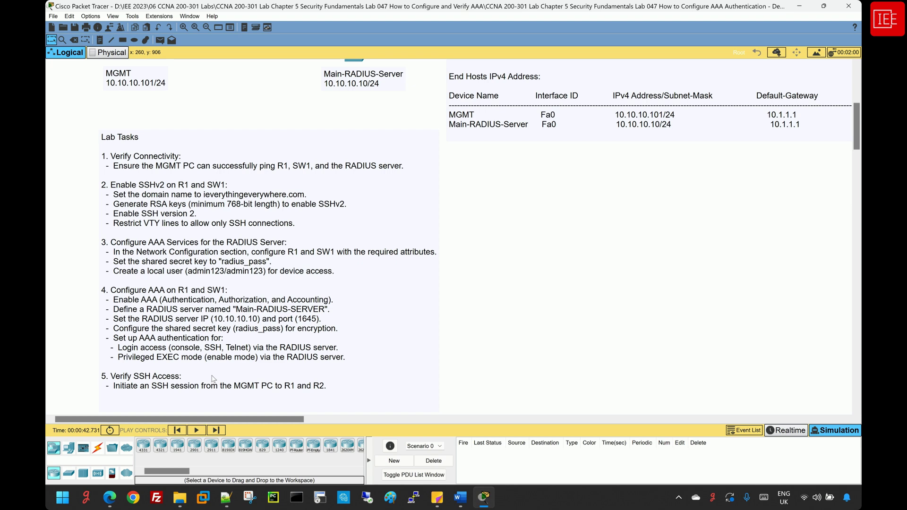
scroll(213, 379, up, 5)
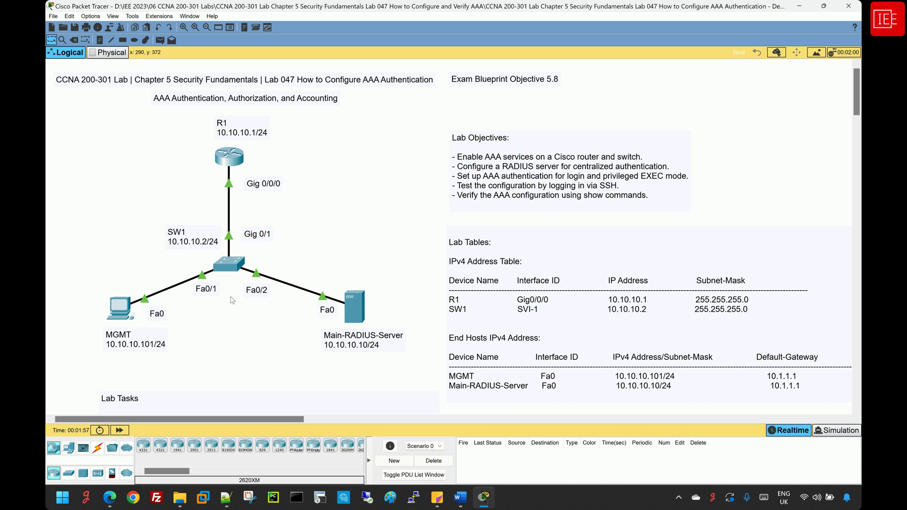
Open the MGMT PC's Command Prompt and maximize its window
click(119, 308)
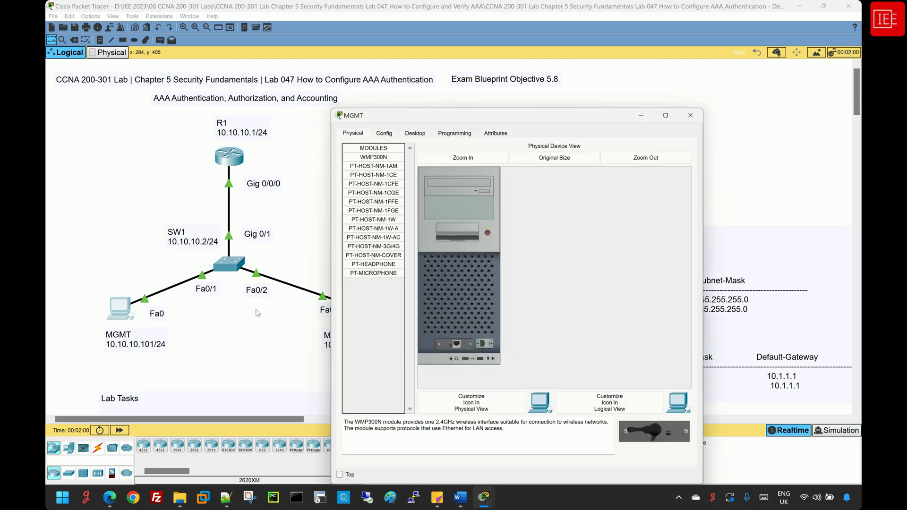
click(418, 133)
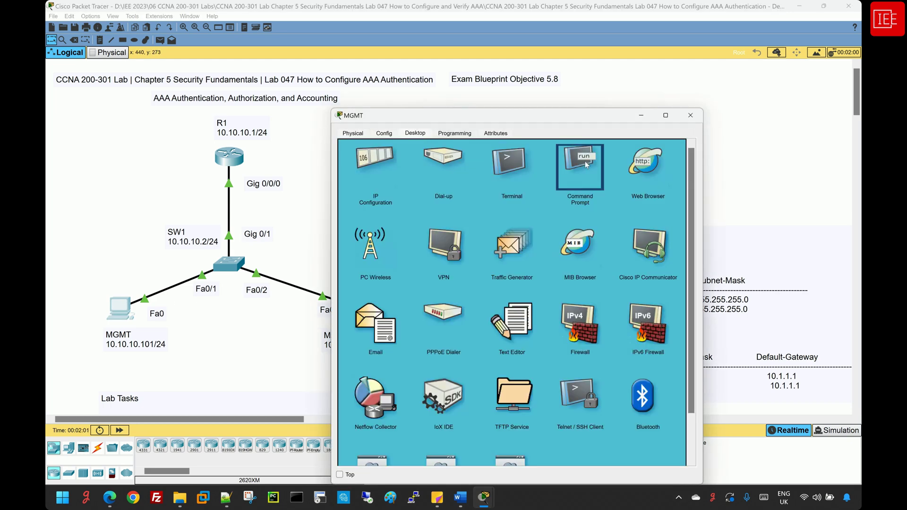
click(585, 163)
double_click(573, 124)
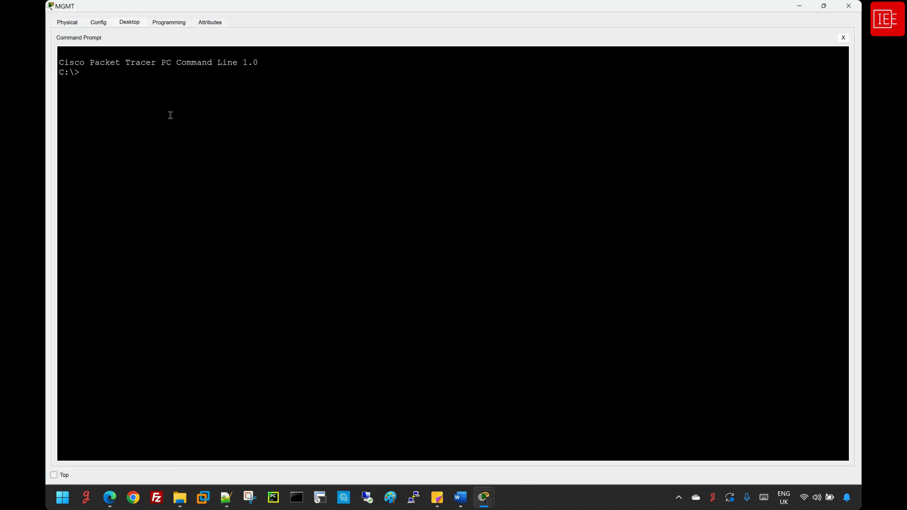
Ping 10.10.10.10, 10.10.10.1 and 10.10.10.2 from MGMT; SW1 at 10.10.10.2 gets no replies
text(ping 10.10.10.10)
key(Return)
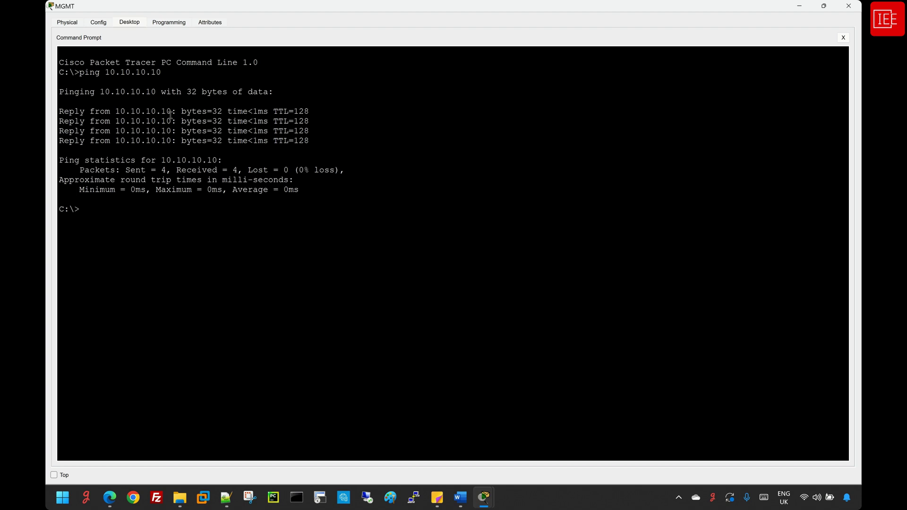
key(Up)
key(BackSpace)
key(Return)
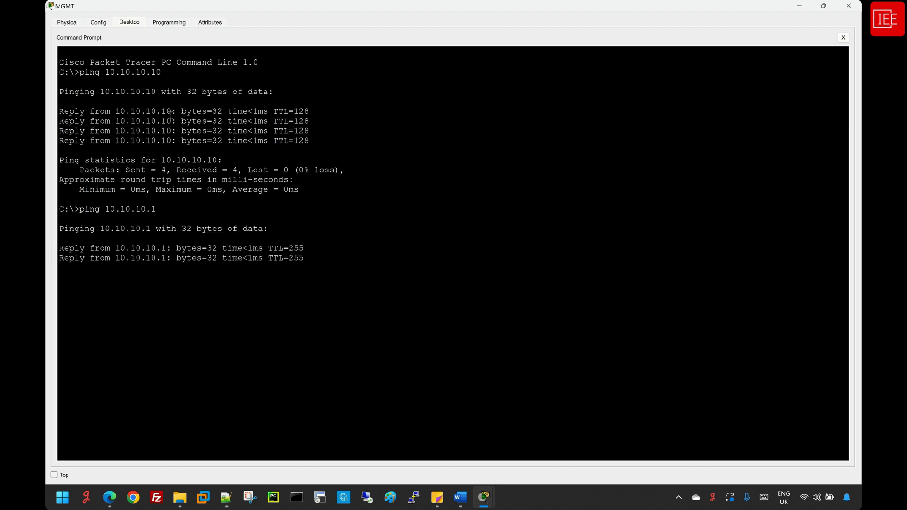
key(Up)
key(BackSpace)
text(2)
key(Return)
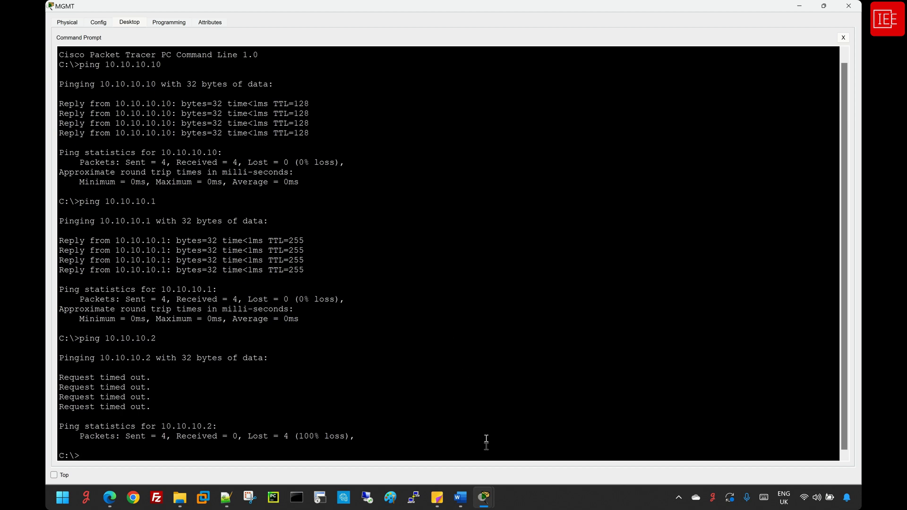
Open SW1's CLI full screen and enter privileged mode with en
mouse_move(483, 497)
click(463, 442)
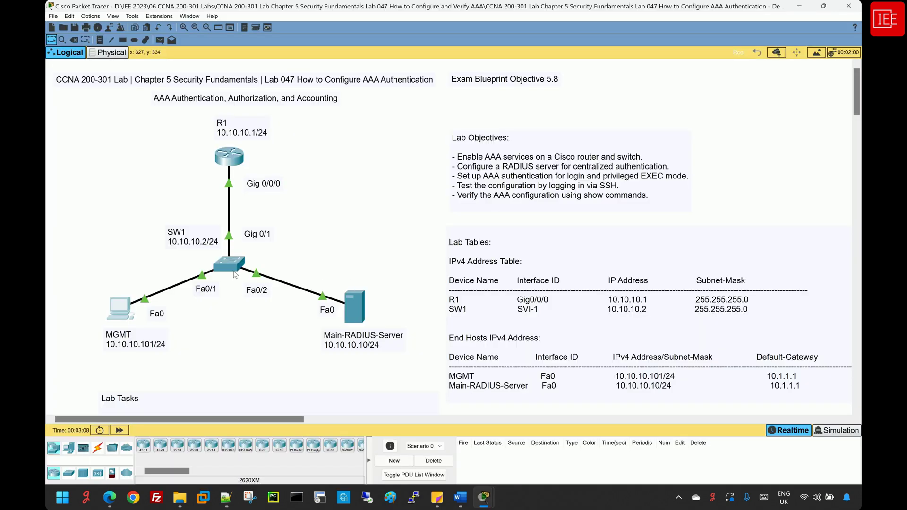
click(229, 268)
click(410, 134)
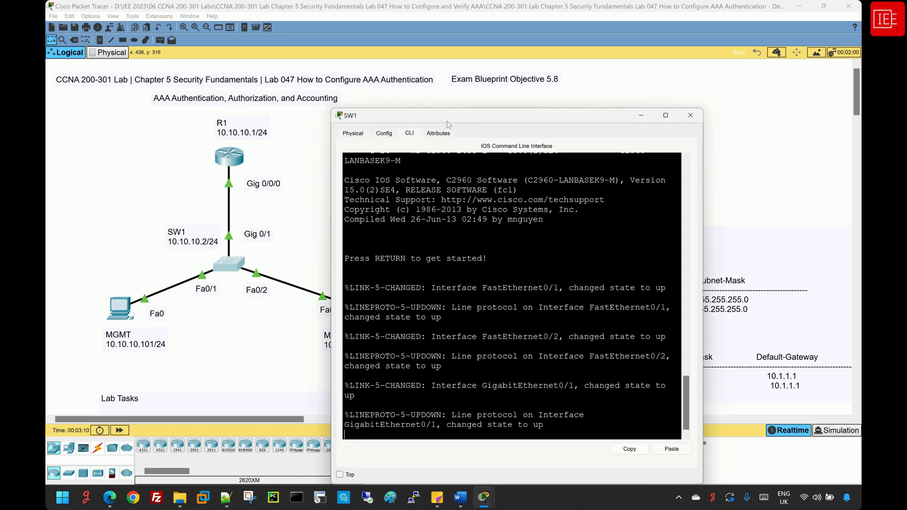
double_click(449, 116)
key(Return)
text(en)
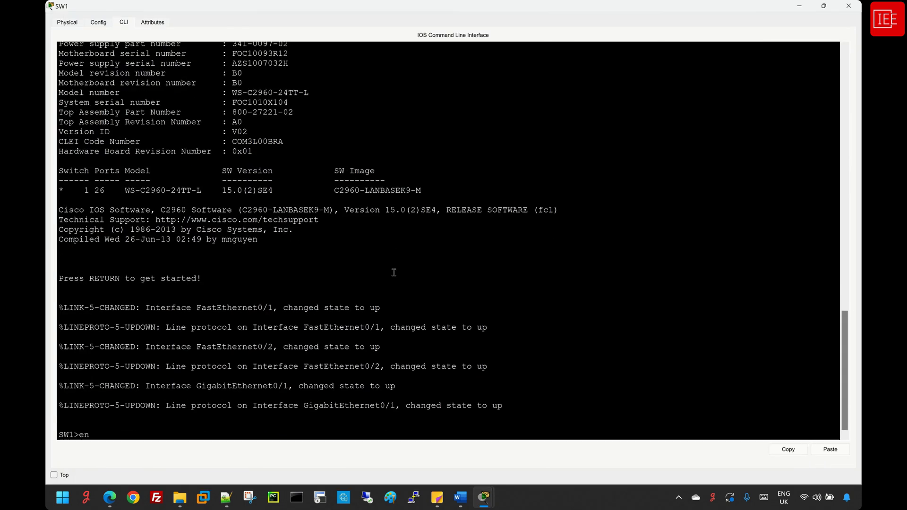
key(Return)
key(Return)
key(Return)
Run show ip interface brief on SW1 to check its interface status
text(sh)
key(Tab)
text(ip int br)
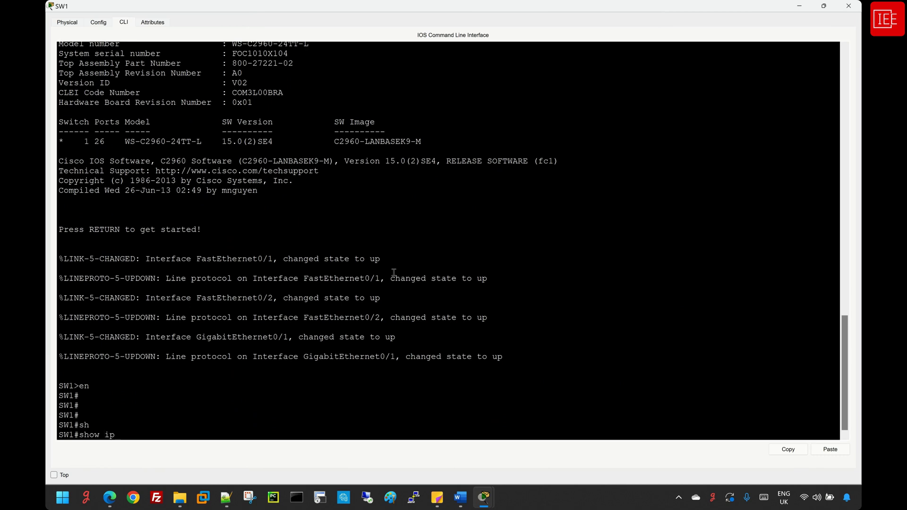
key(Tab)
key(Return)
key(space)
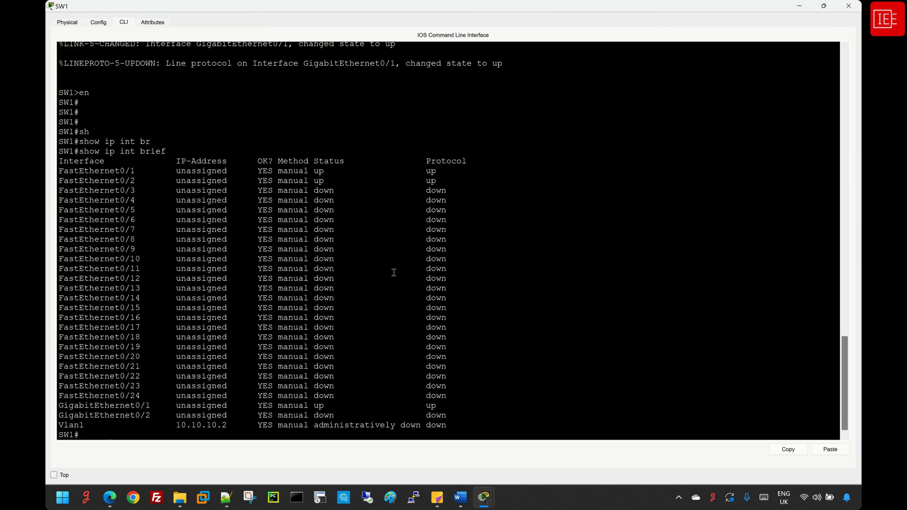
Enter global configuration mode and the interface vlan 1 configuration on SW1
text(confi)
key(Tab)
text(ter)
key(Tab)
key(Return)
text(inter)
key(Tab)
text(vl)
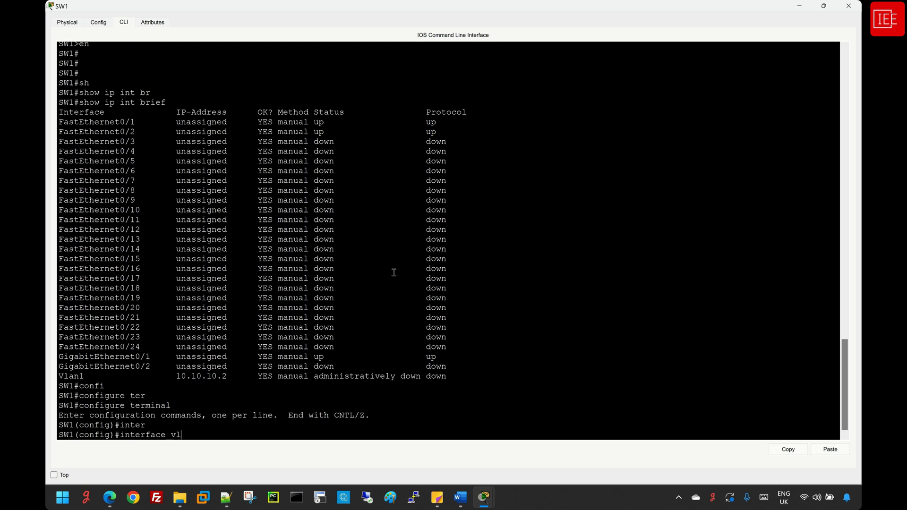
key(Tab)
text(1)
key(Return)
Enable Vlan1 with no shut, exit with end, and save the configuration with wr
text(no shut)
key(Return)
key(Return)
key(Return)
key(Return)
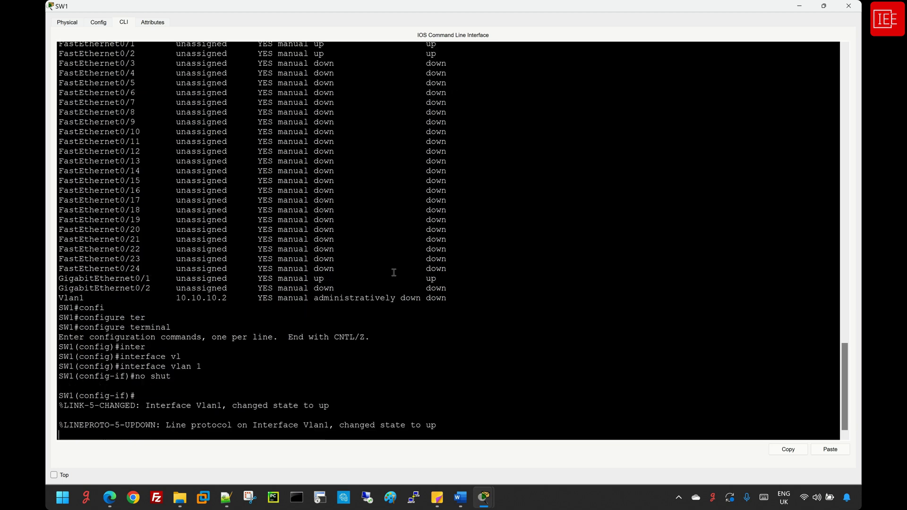
text(end)
key(Return)
key(Return)
key(Return)
text(wr)
key(Return)
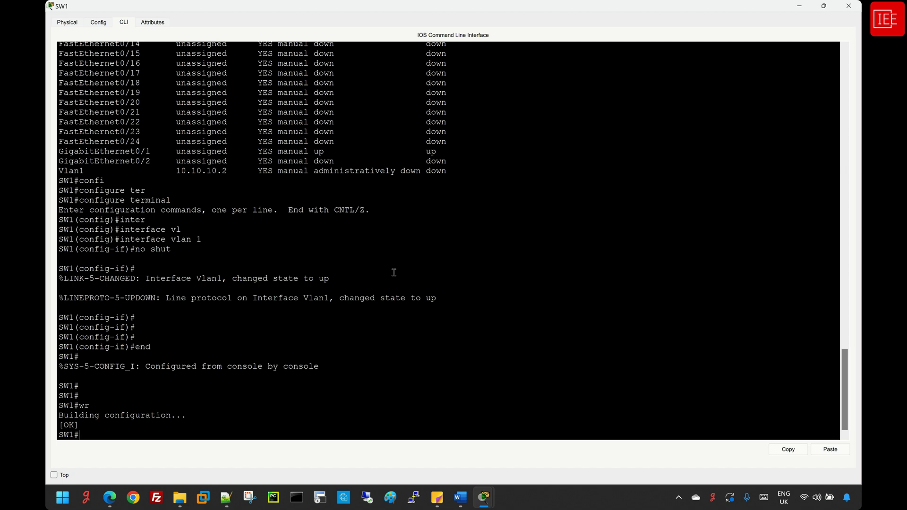
Confirm the MGMT ping to 10.10.10.2 now succeeds, then return to SW1's CLI
mouse_move(484, 496)
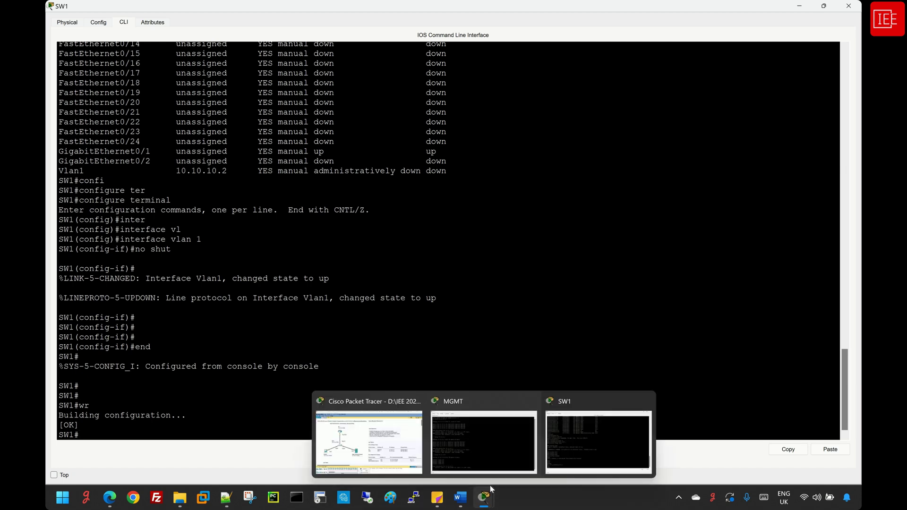
click(488, 407)
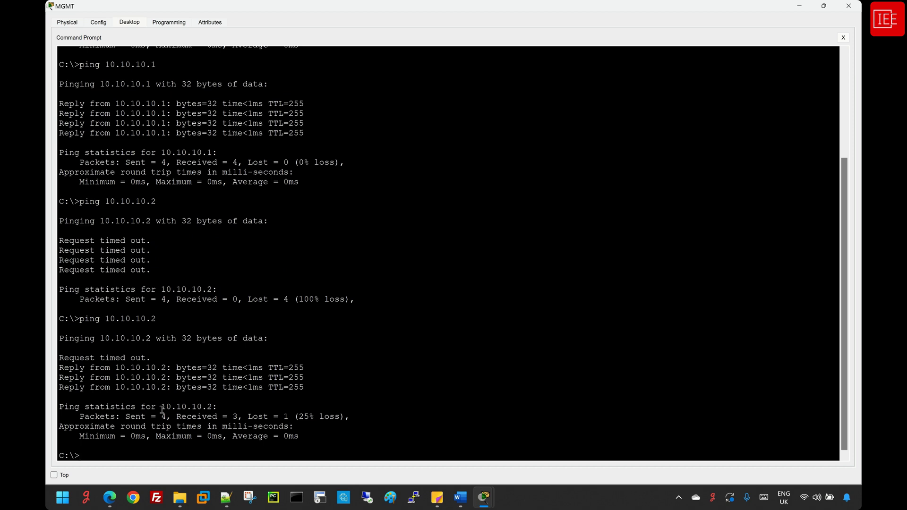
mouse_move(483, 497)
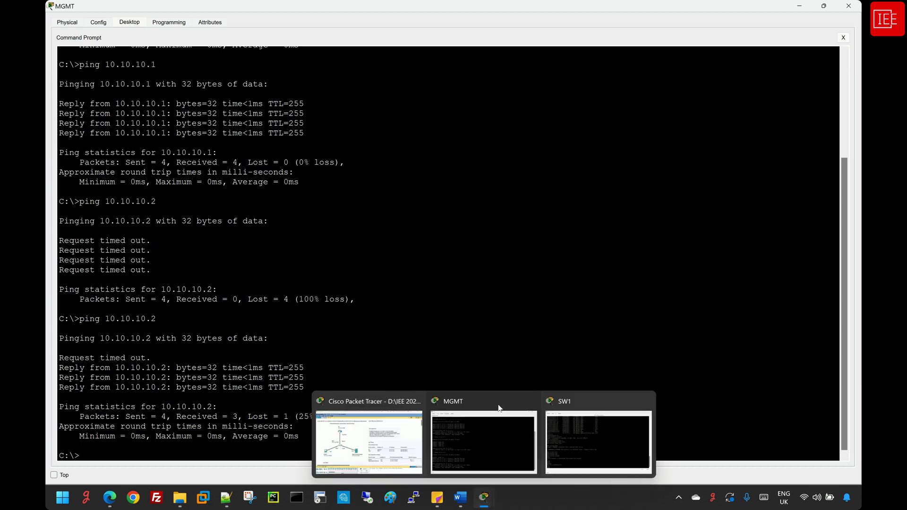
click(543, 401)
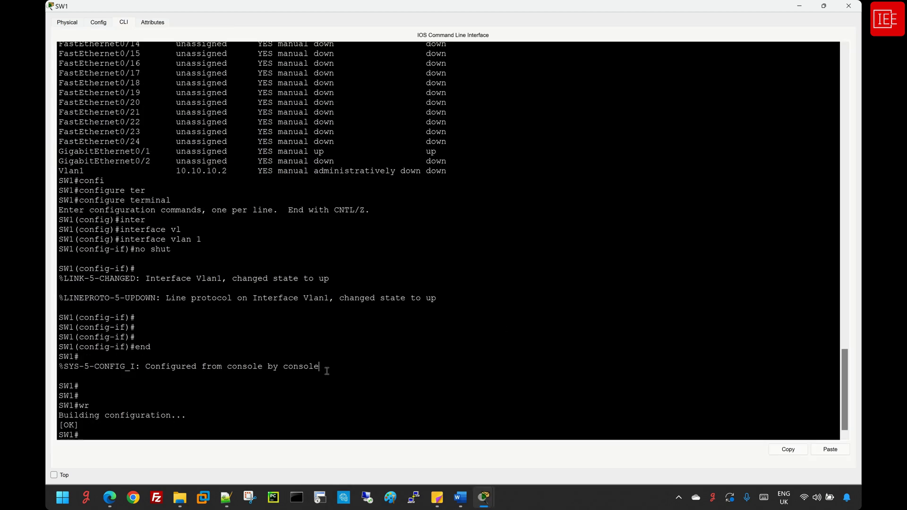
Enter global configuration and set SW1's ip domain-name to ieverythingeverywhere.com
key(Return)
text(confi)
key(Tab)
text(ter)
key(Tab)
key(Return)
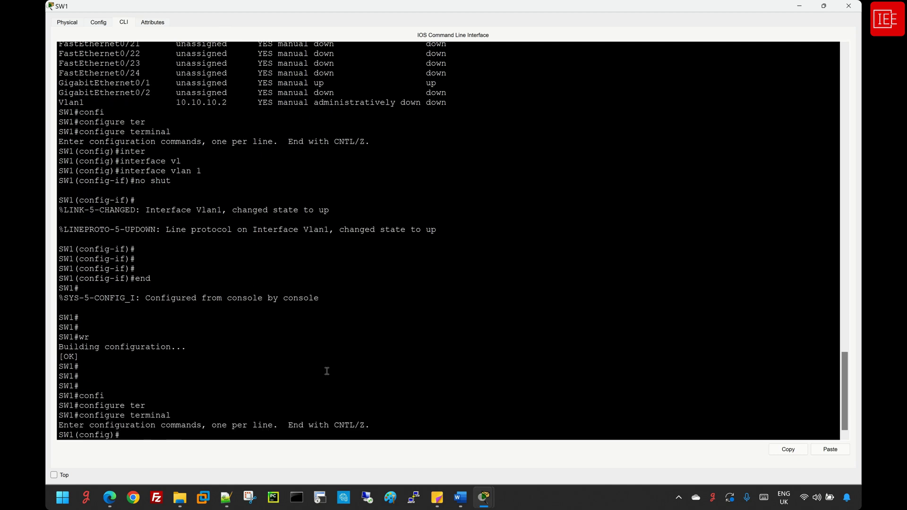
text(ip domain-na)
key(Tab)
text(ieverything)
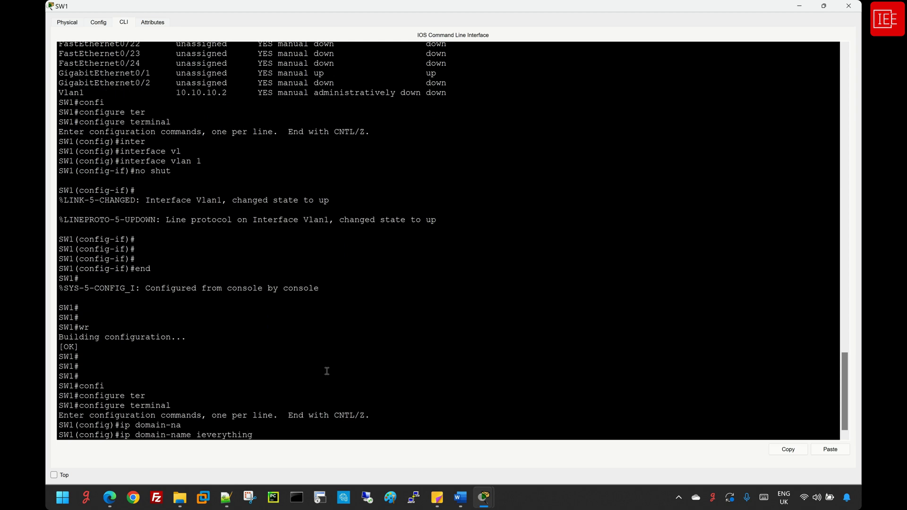
text(everywhere.com)
key(Return)
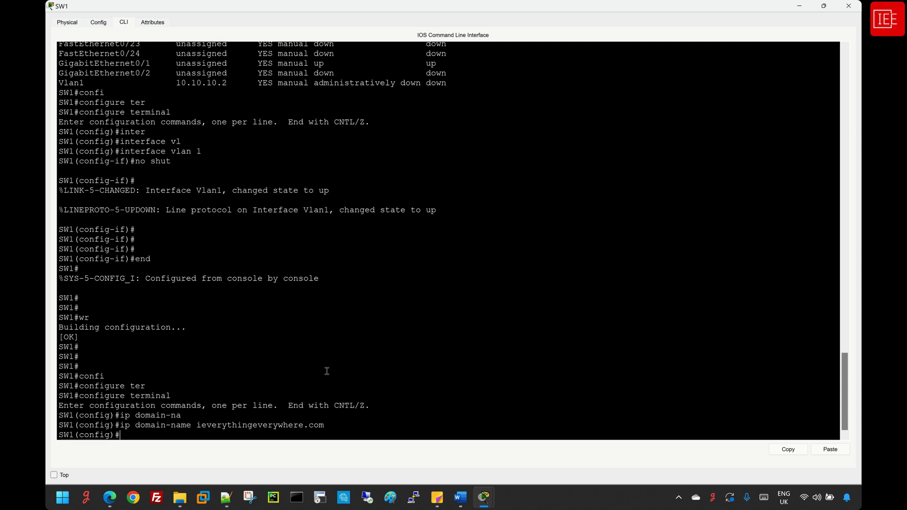
Run crypto key generate rsa on SW1
key(Return)
text(crypto ke)
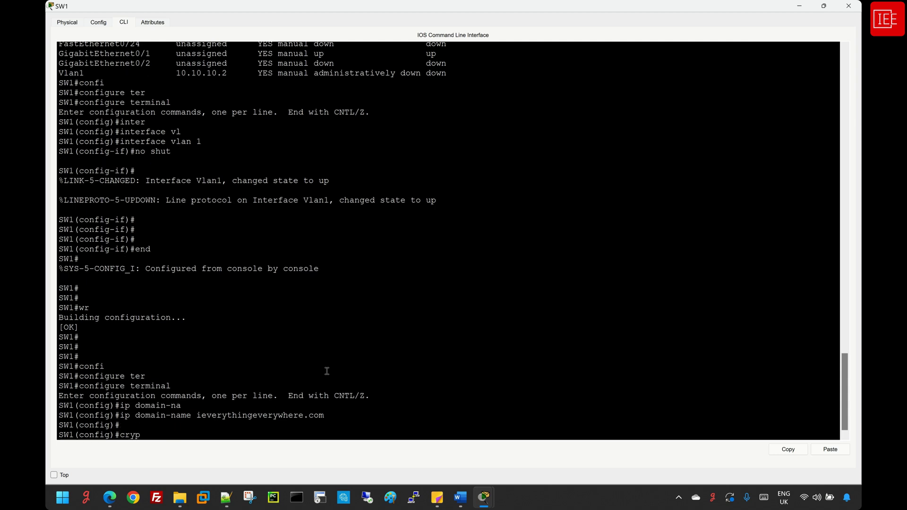
key(Tab)
text(ke)
key(Tab)
text(gern)
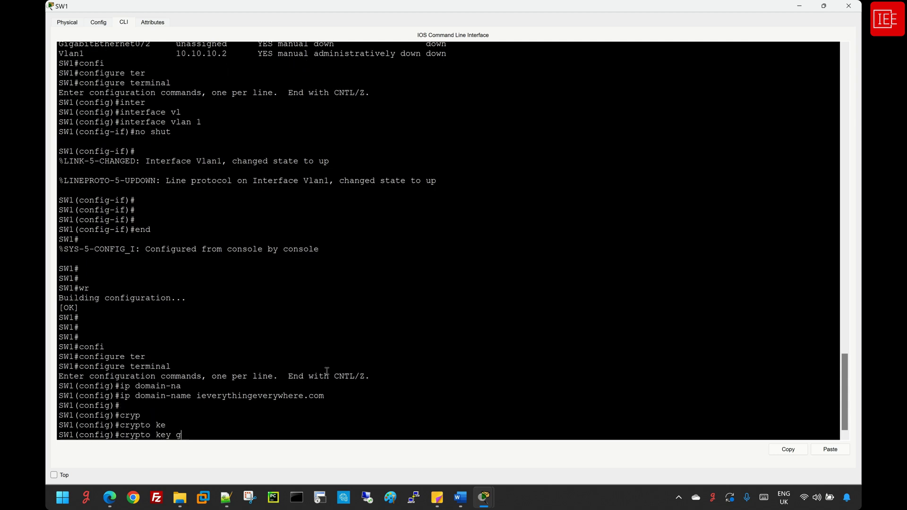
key(Tab)
key(BackSpace)
key(BackSpace)
text(ner)
key(Tab)
text(rs)
key(Tab)
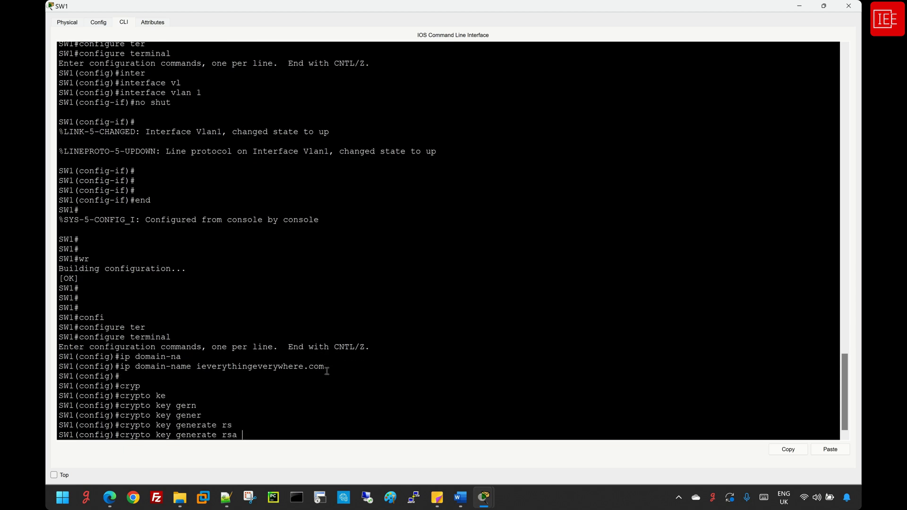
key(Return)
Confirm replacing the existing RSA keys and choose a 2024-bit modulus
text(yes)
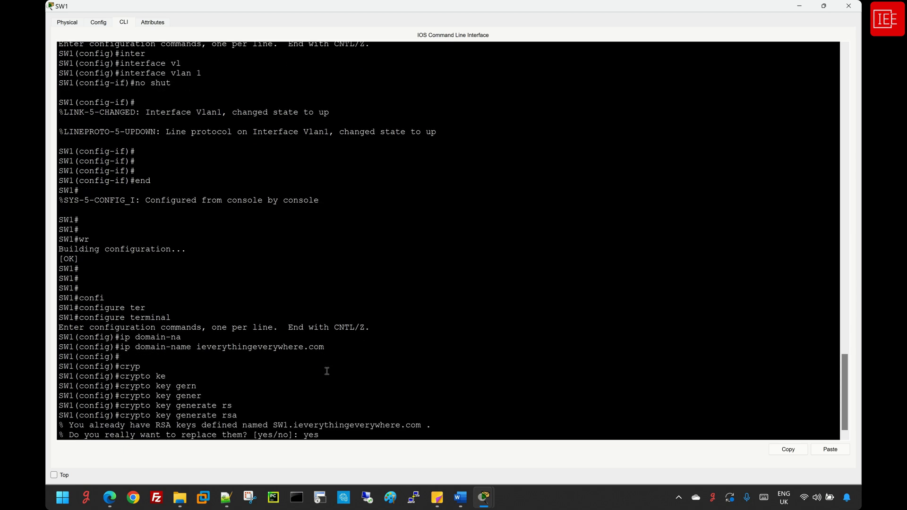
key(Return)
text(2024)
key(Return)
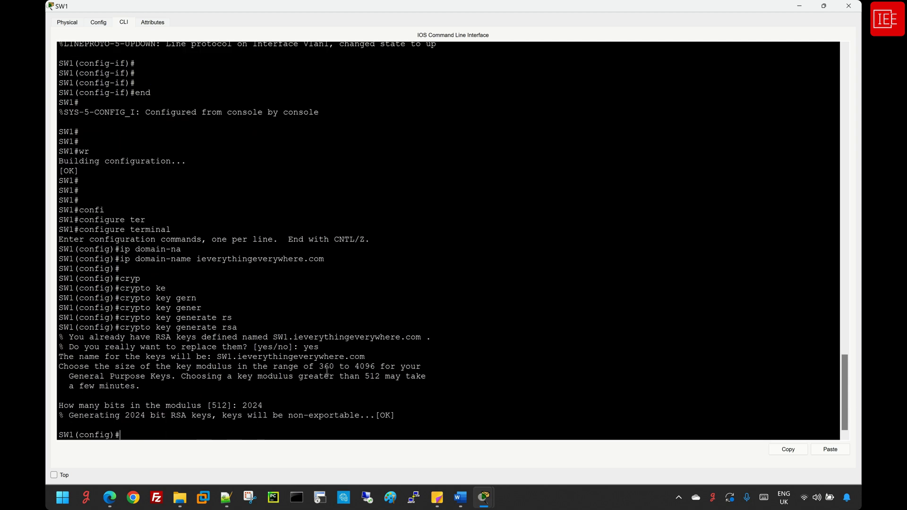
Set SW1's SSH to version 2 with ip ssh version 2
key(Return)
key(Return)
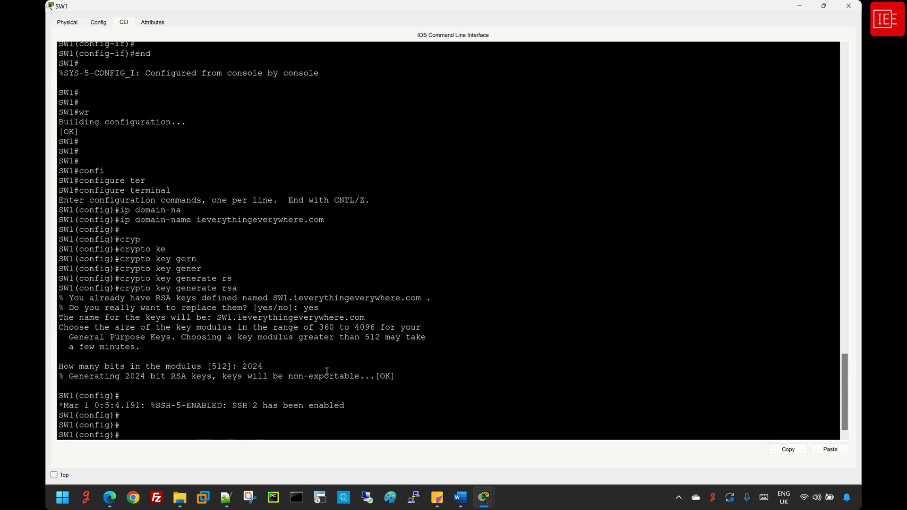
text(ip ssh)
key(Tab)
text(ver)
key(Tab)
text(2)
key(Return)
key(Return)
key(Return)
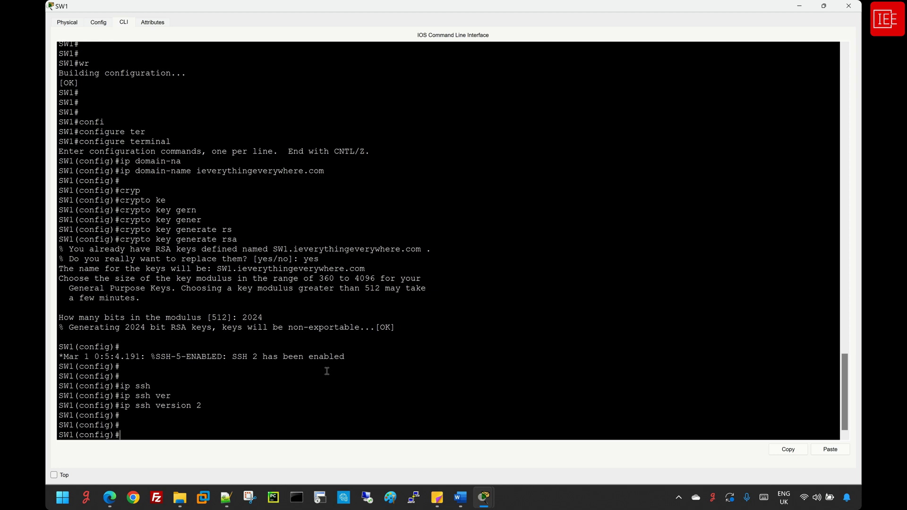
Set transport input ssh on SW1's line vty 0 4, then exit with end
text(line vty 0 4)
key(Return)
text(transp)
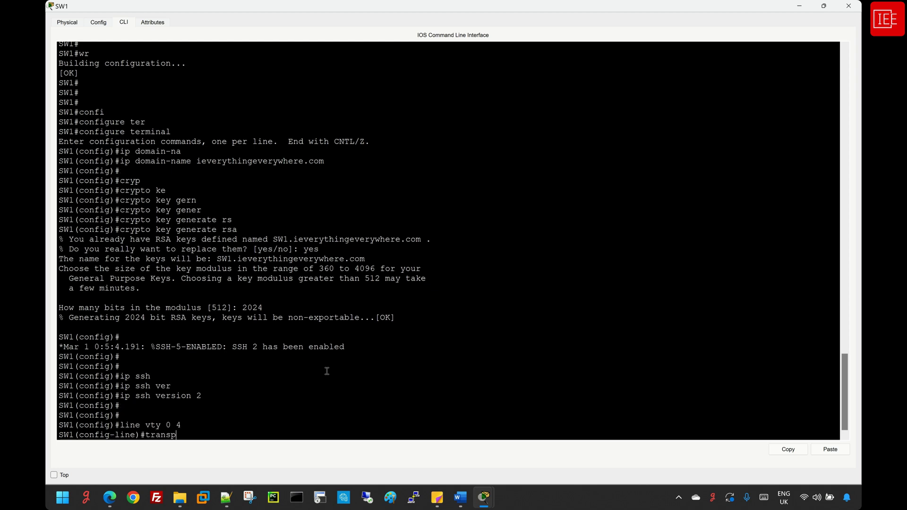
key(Tab)
text(inp)
key(Tab)
text(ss)
key(Tab)
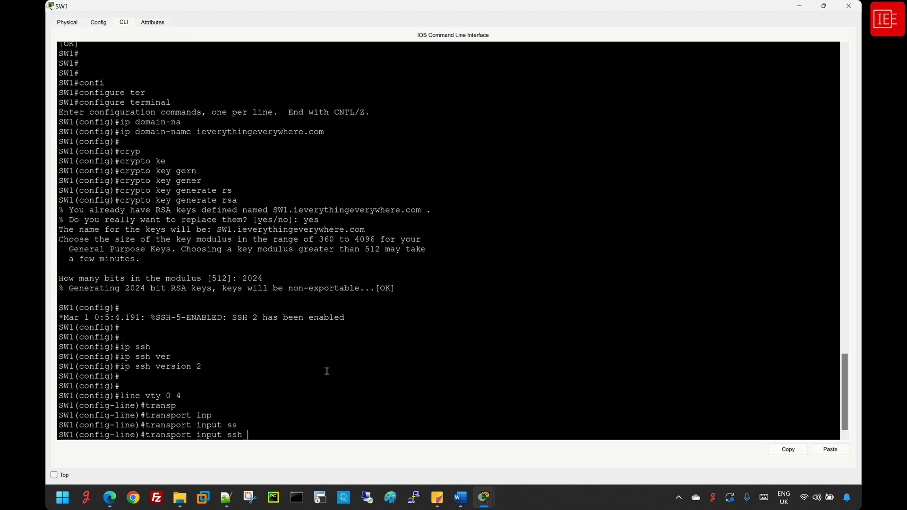
key(Return)
key(Return)
key(Return)
key(Return)
text(end)
key(Return)
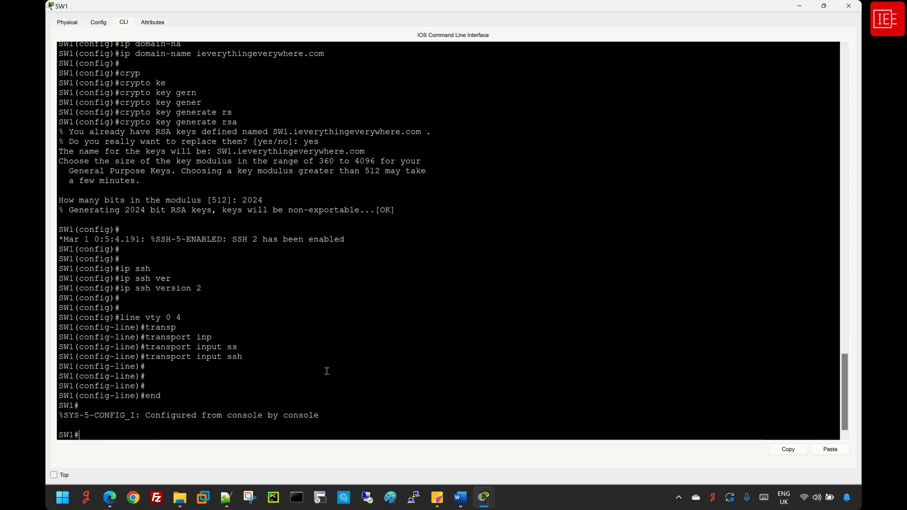
key(Return)
key(Return)
key(Return)
key(Return)
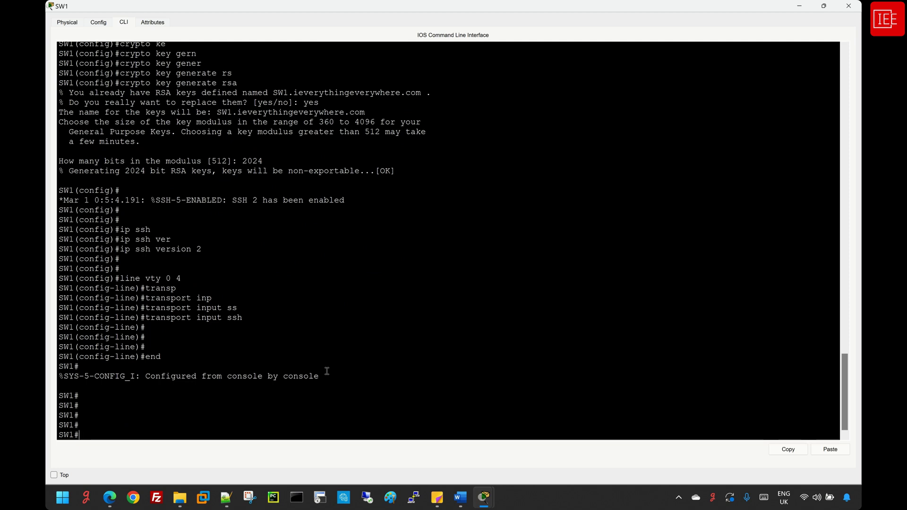
Run show ip ssh on SW1 to confirm SSH version 2.0 is enabled
text(sh)
key(Tab)
text(ip ss)
key(Tab)
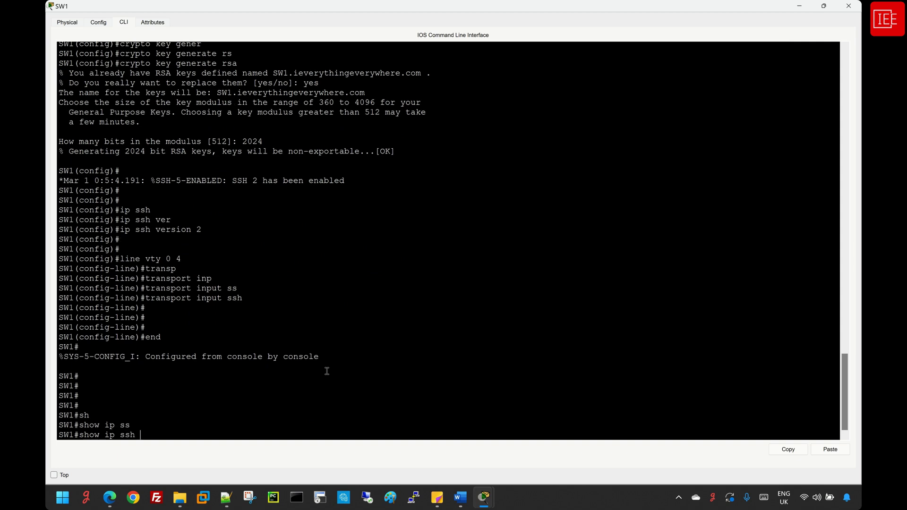
key(Return)
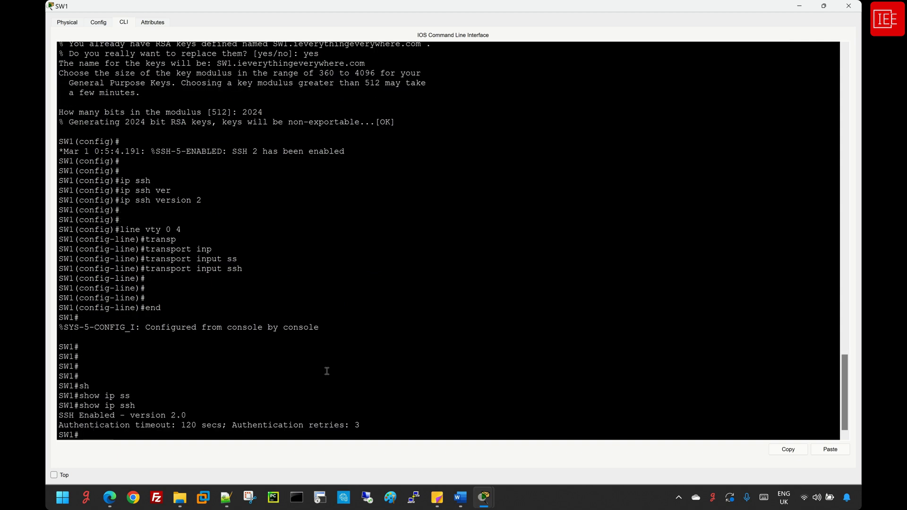
Run show running-config | sec vty to confirm transport input ssh on vty 0 4
key(Return)
text(sh)
key(Tab)
text(run)
key(Tab)
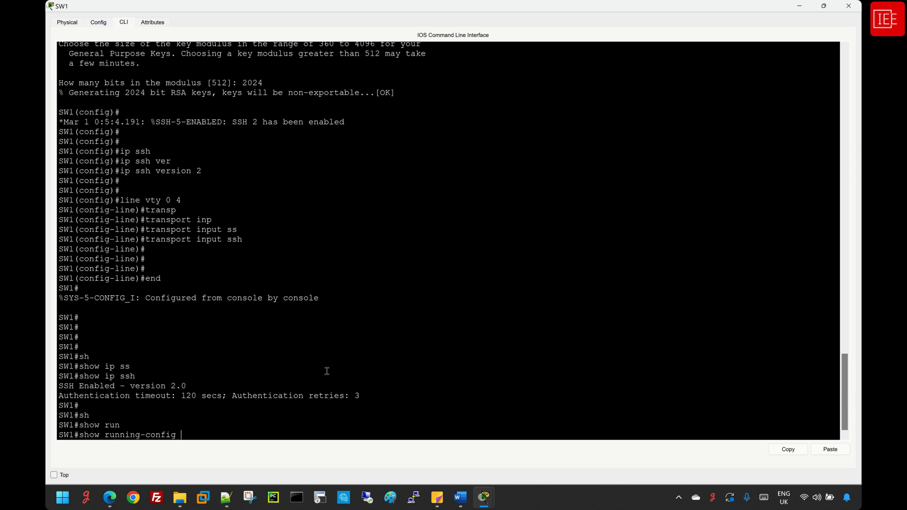
text(| sec vty)
key(Return)
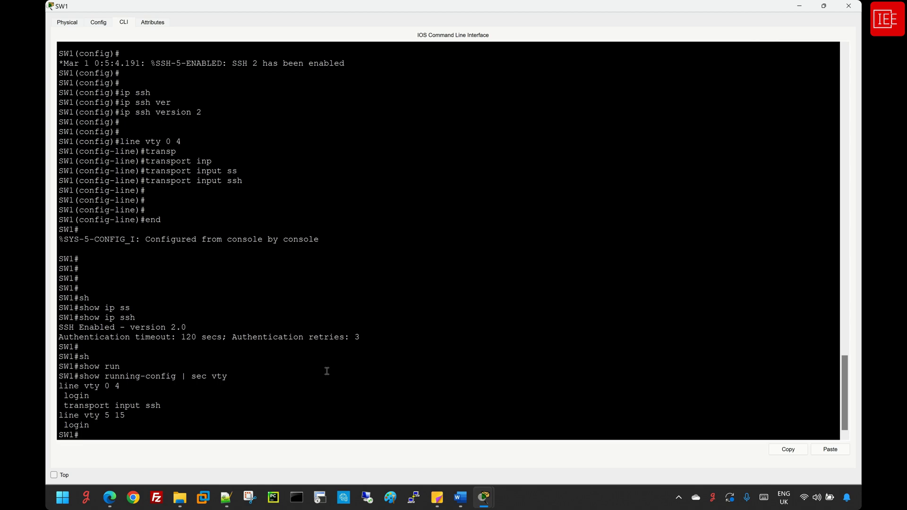
Open R1's CLI full screen and enter privileged EXEC mode with enable
click(484, 497)
click(406, 453)
click(229, 156)
double_click(425, 119)
click(123, 22)
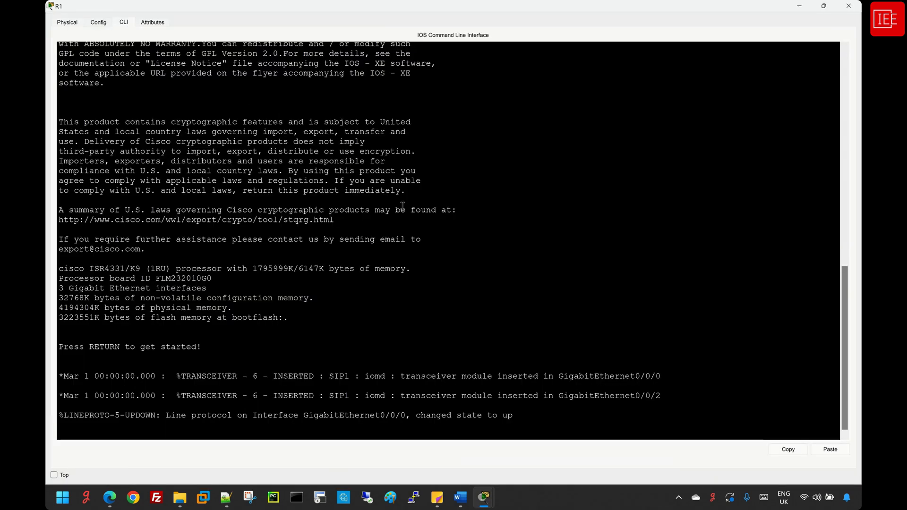
key(Return)
text(en)
key(Return)
key(Return)
key(Return)
Enter global configuration and set R1's domain name to ieverythingeverywhere.com
text(confi)
key(Tab)
text(ter)
key(Tab)
key(Return)
text(ip )
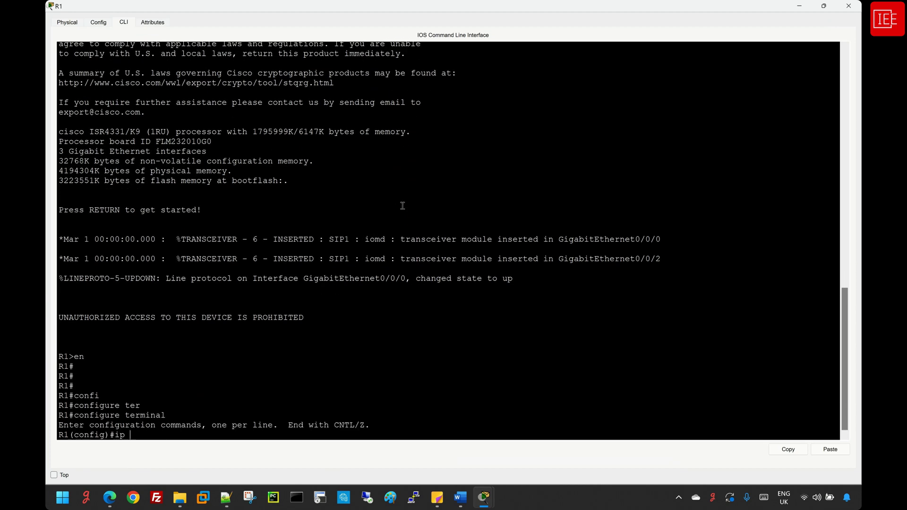
text(domain-na)
key(Tab)
text(ieverything)
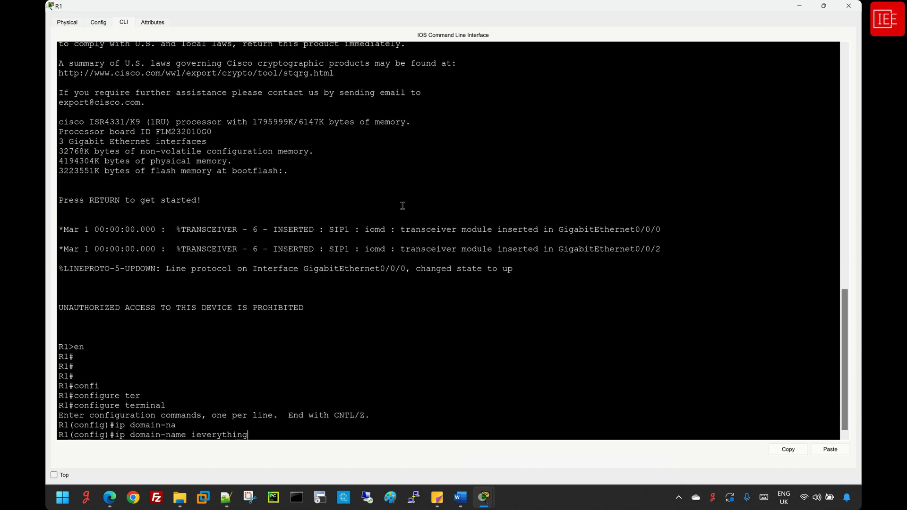
text(everywhere.com)
key(Return)
Replace R1's existing RSA keys with new 2024-bit keys via crypto key generate rsa
text(crypto key)
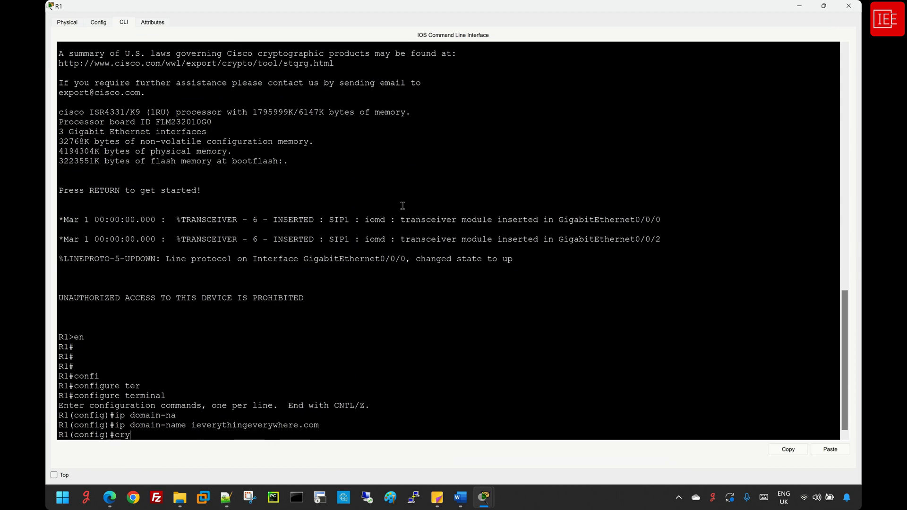
key(Tab)
text(ke)
key(Tab)
text(generate)
key(Tab)
text(rs)
key(Tab)
key(Return)
text(yes)
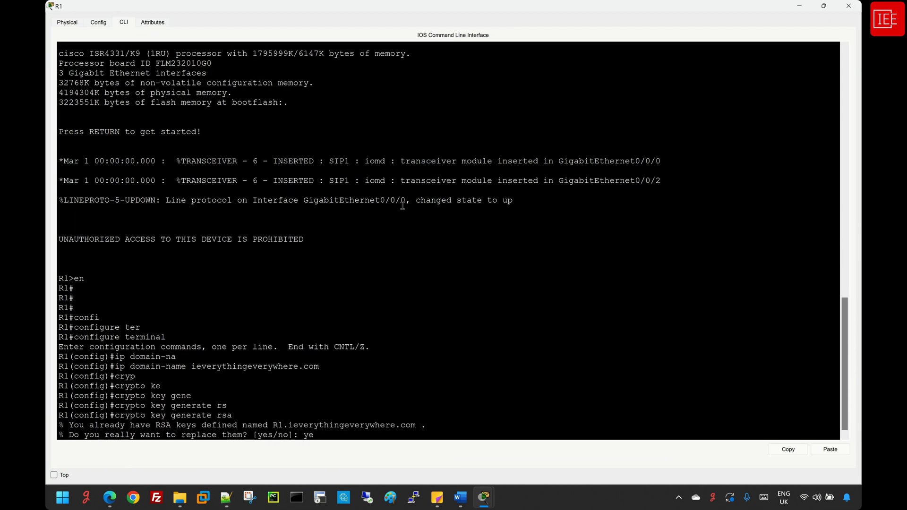
key(Return)
text(2024)
key(Return)
Set R1's SSH to version 2 with ip ssh version 2
key(Return)
text(ip ssh)
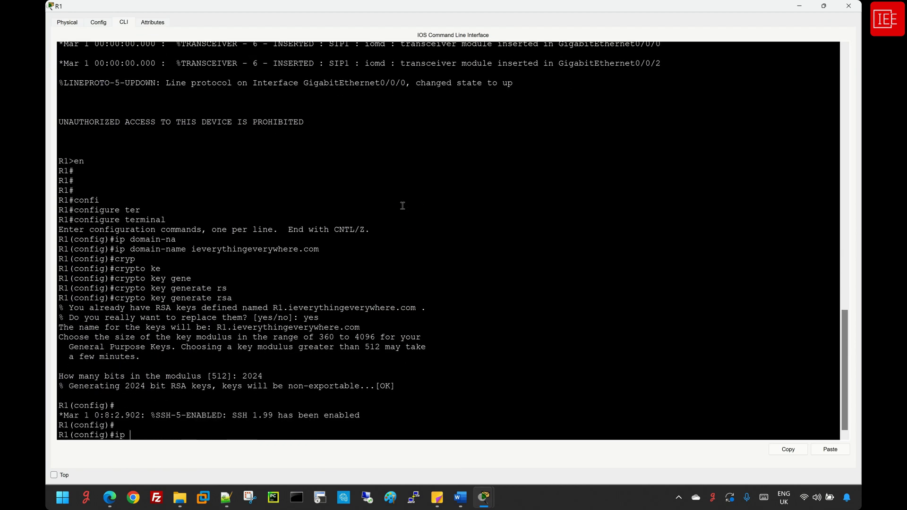
key(Tab)
text(ver)
key(Tab)
text(2)
Restrict R1's line vty 0 4 to transport input ssh
key(Return)
key(Return)
key(Return)
key(Return)
text(lin)
key(Tab)
text(vty 0 4)
key(Return)
text(transp)
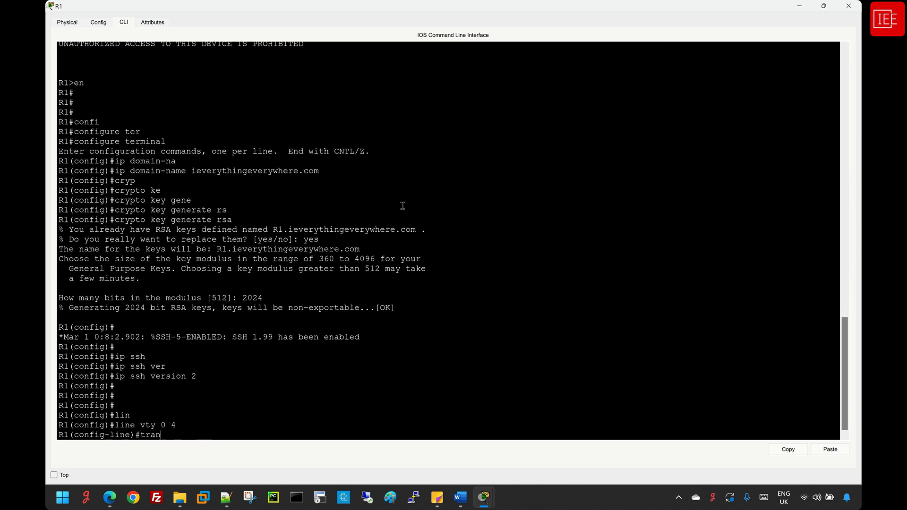
key(Tab)
text(inp)
key(Tab)
text(ssh)
key(Tab)
Leave line and global configuration, returning to R1's privileged prompt
key(Return)
key(Return)
key(Return)
key(Return)
key(Return)
text(exit)
key(Return)
text(end)
key(Return)
key(Return)
key(Return)
key(Return)
key(Return)
key(Return)
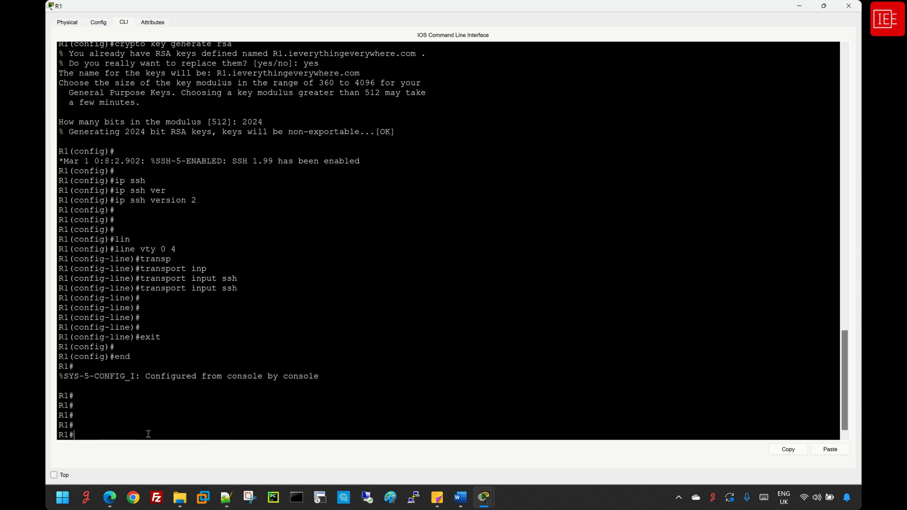
text(sh)
key(Tab)
Run show ip ssh on R1 to confirm SSH version 2.0 is enabled
text(ip ss)
key(Tab)
key(Return)
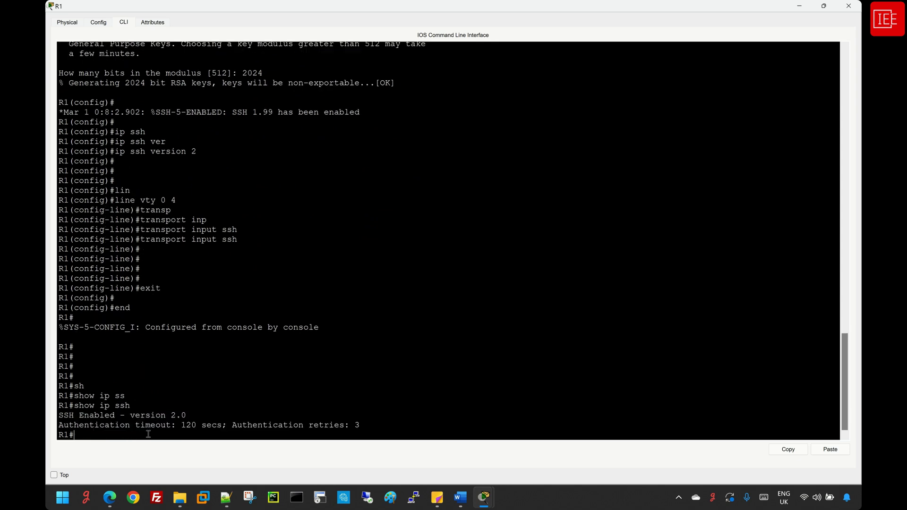
key(Return)
Run show running-config | section vty to confirm transport input ssh on vty 0 4
text(sh)
key(Tab)
text(run)
key(Tab)
text(| sec)
key(Tab)
text(vty)
key(Tab)
key(Return)
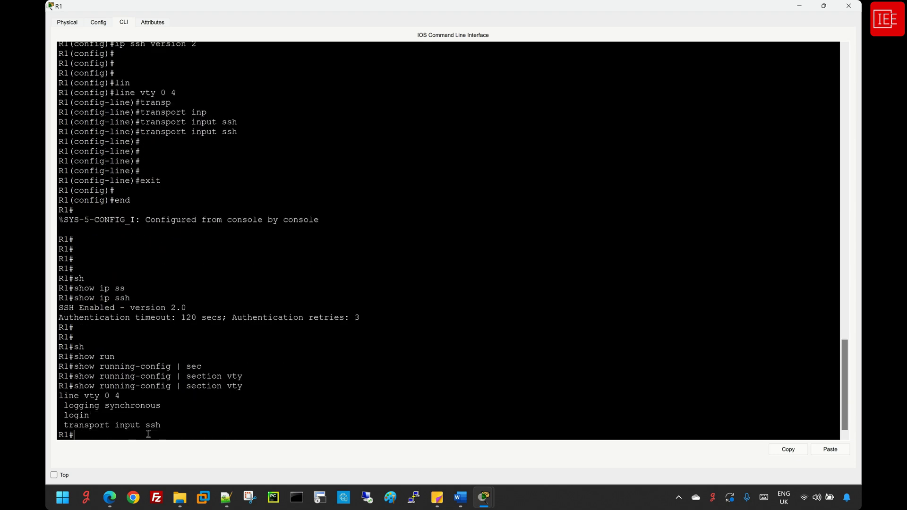
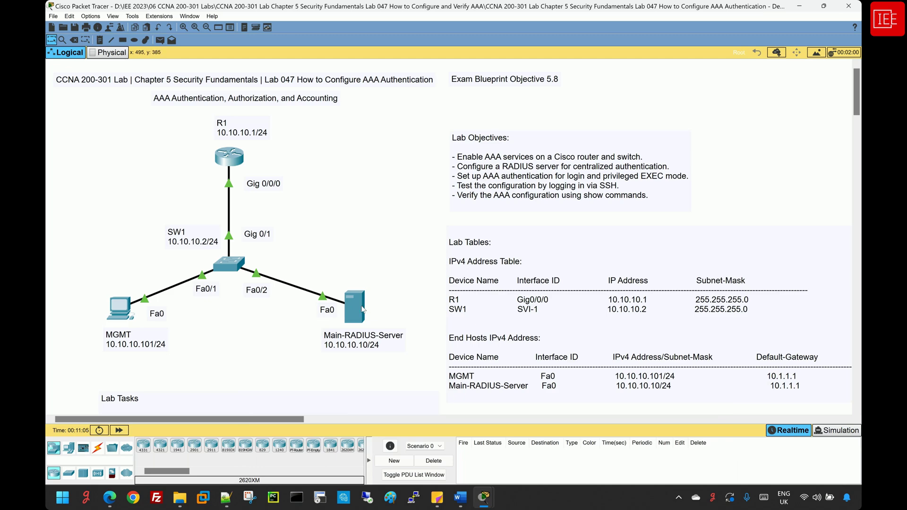
Maximize the Main-RADIUS-Server window and turn its AAA service on
click(346, 313)
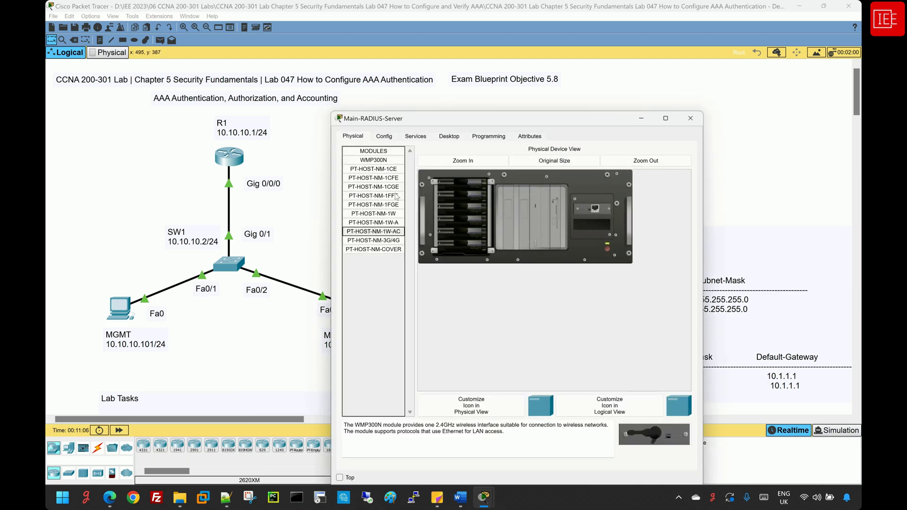
double_click(489, 117)
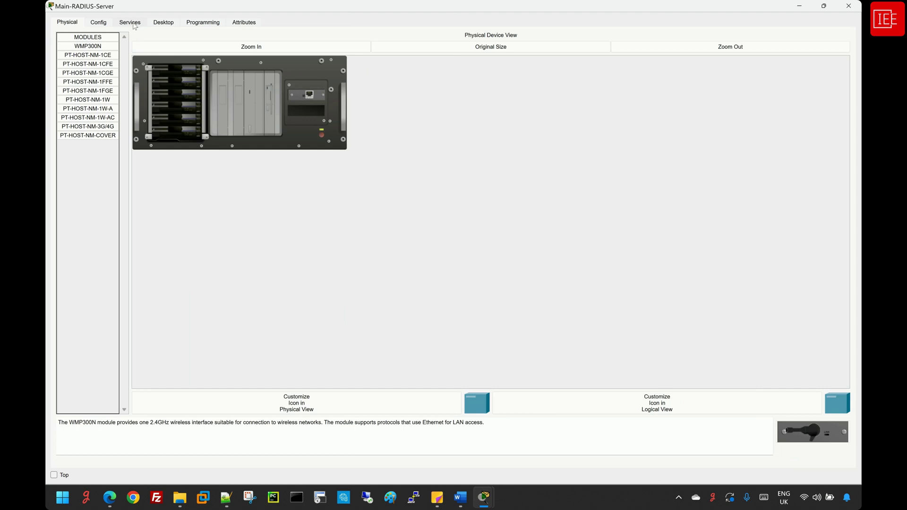
click(134, 24)
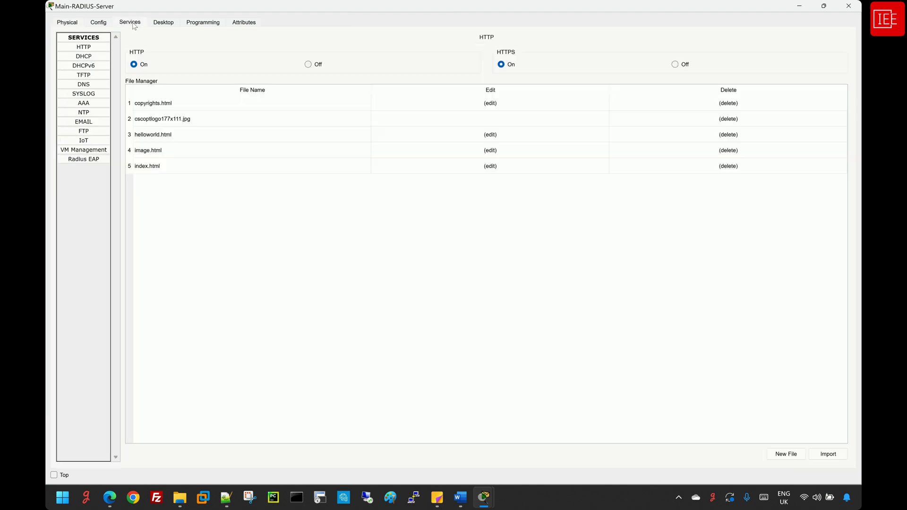
click(92, 104)
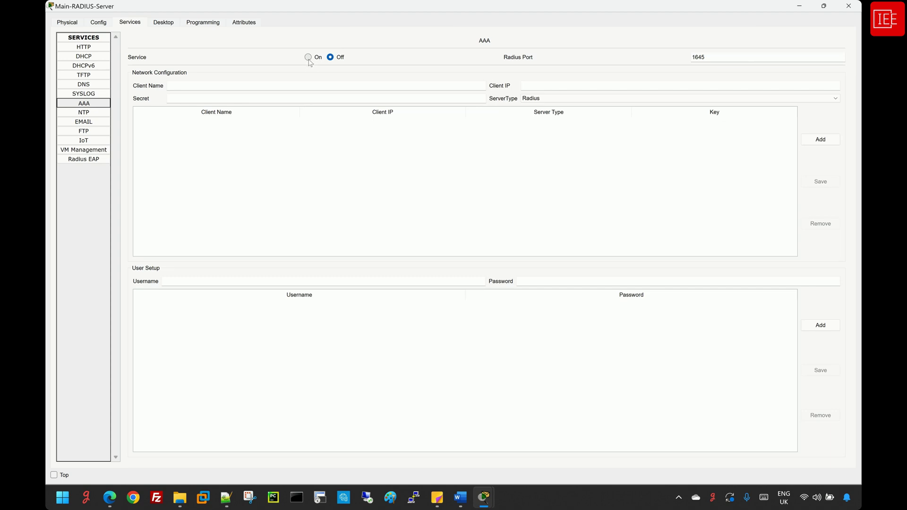
click(309, 58)
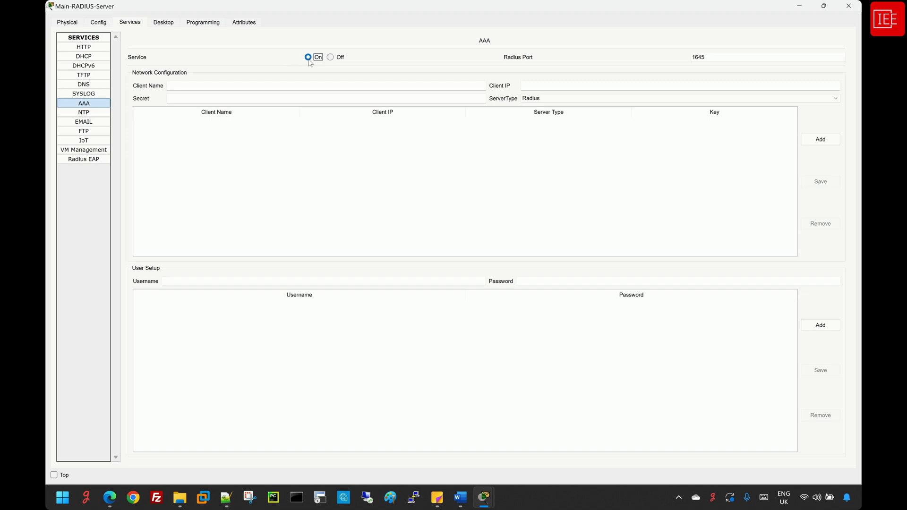
Add R1 at 10.10.10.1 as a Radius client with the shared secret key
click(190, 84)
click(559, 85)
click(219, 99)
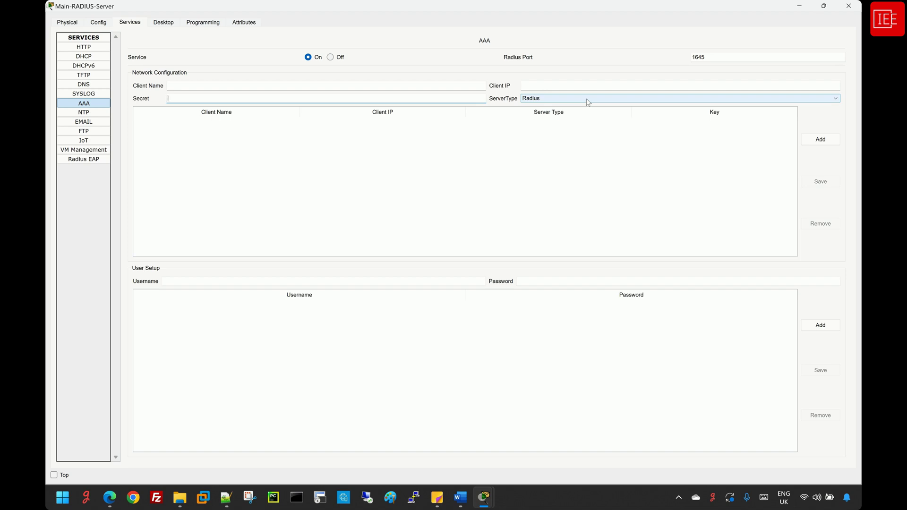
click(588, 100)
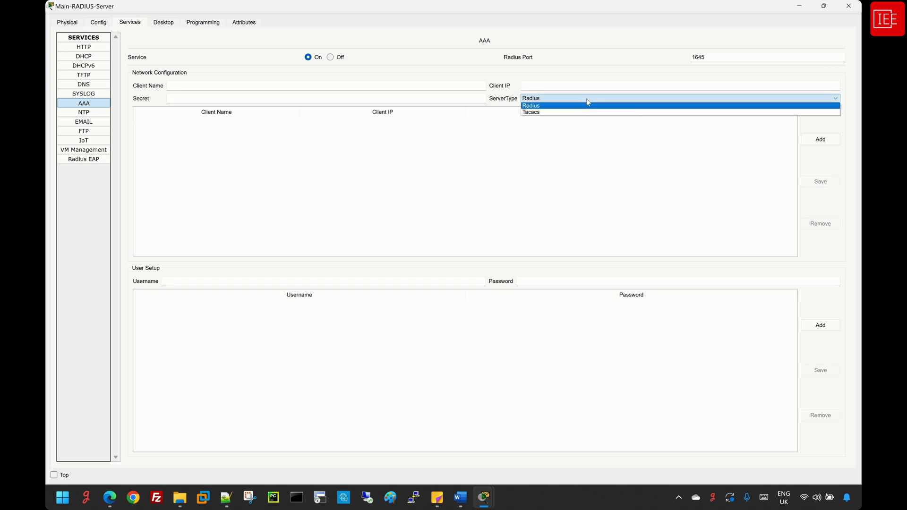
click(587, 100)
click(221, 86)
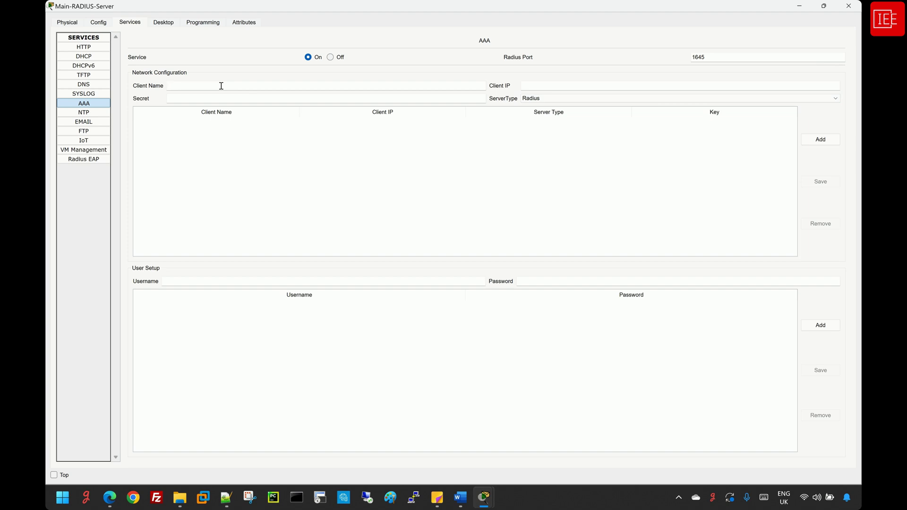
text(R1)
click(537, 86)
text(10.10.10.1)
click(187, 99)
text(radius_pass)
click(817, 140)
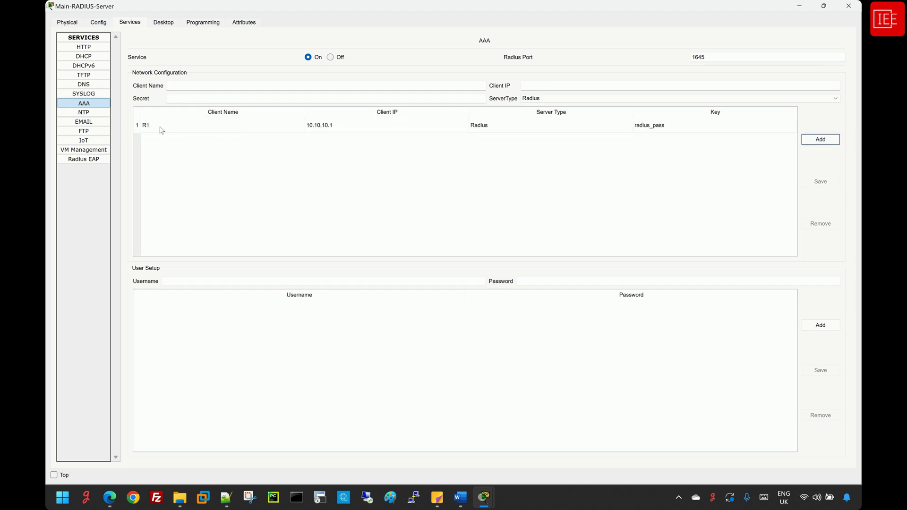
Add SW1 at 10.10.10.2 as a Radius client with the same secret key
click(216, 87)
text(SW1)
click(584, 83)
text(10.10.10.2)
click(187, 99)
text(radius_pass)
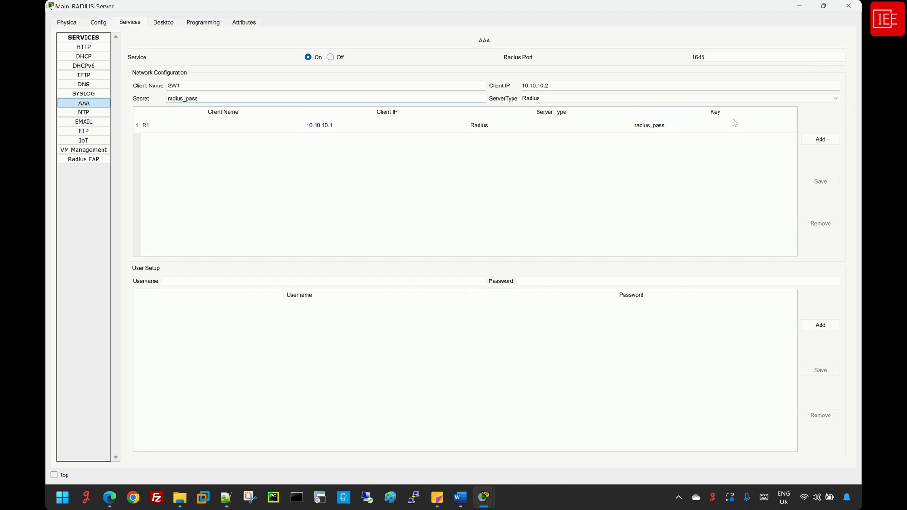
click(816, 141)
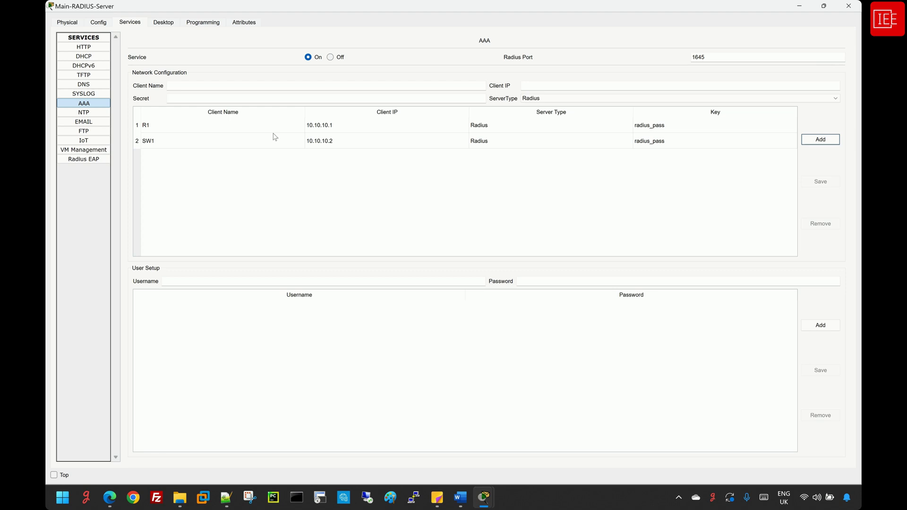
Create a user account on the RADIUS server with a login username and password
click(208, 281)
text(admin123)
click(550, 280)
text(admin123)
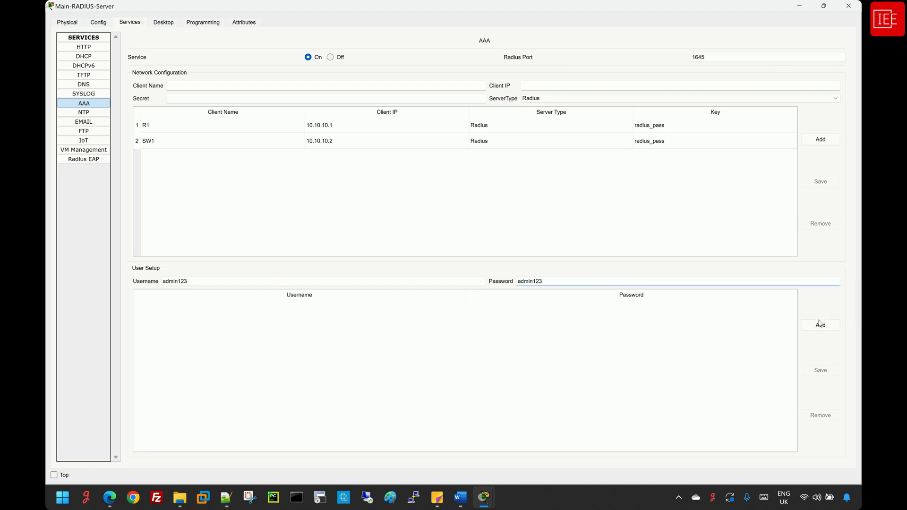
click(820, 325)
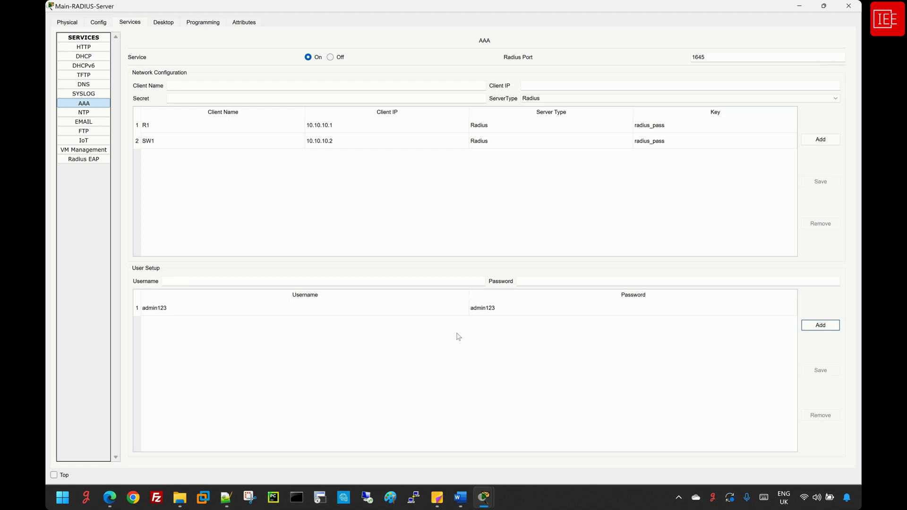
In R1's CLI, enter configure terminal and enable aaa new-model
mouse_move(487, 496)
click(597, 437)
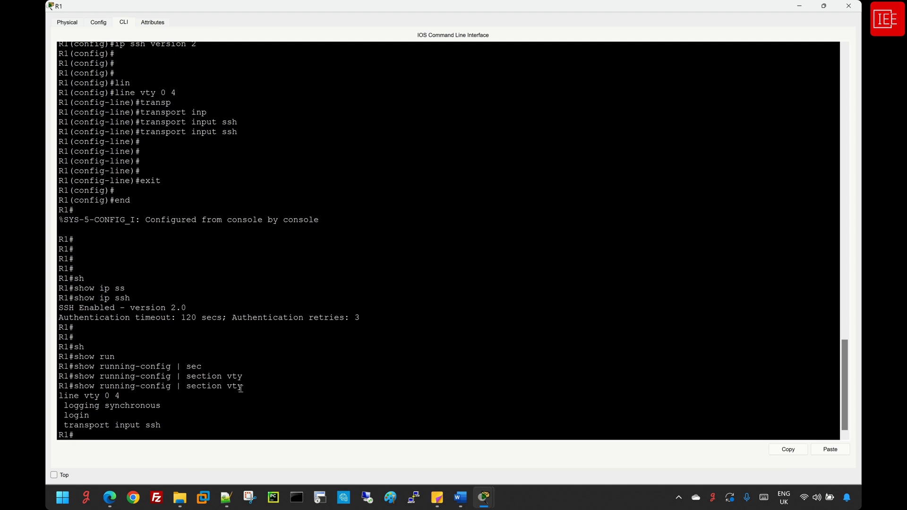
key(Return)
key(Return)
key(Return)
text(confi)
key(Tab)
text(ter)
key(Tab)
key(Return)
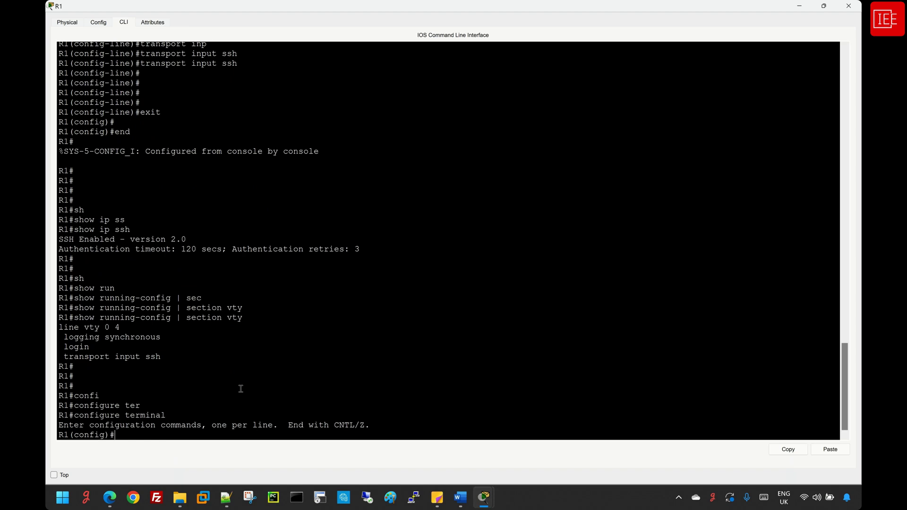
text(aaa new)
key(Tab)
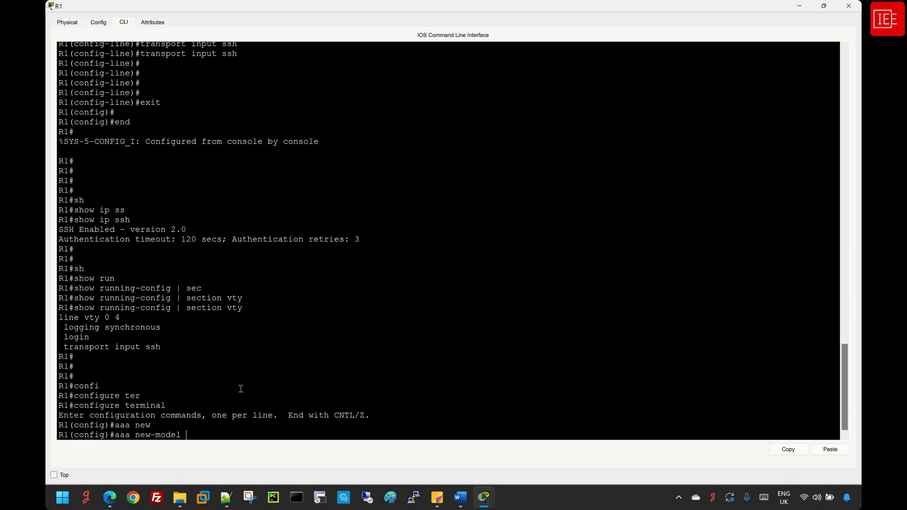
key(Return)
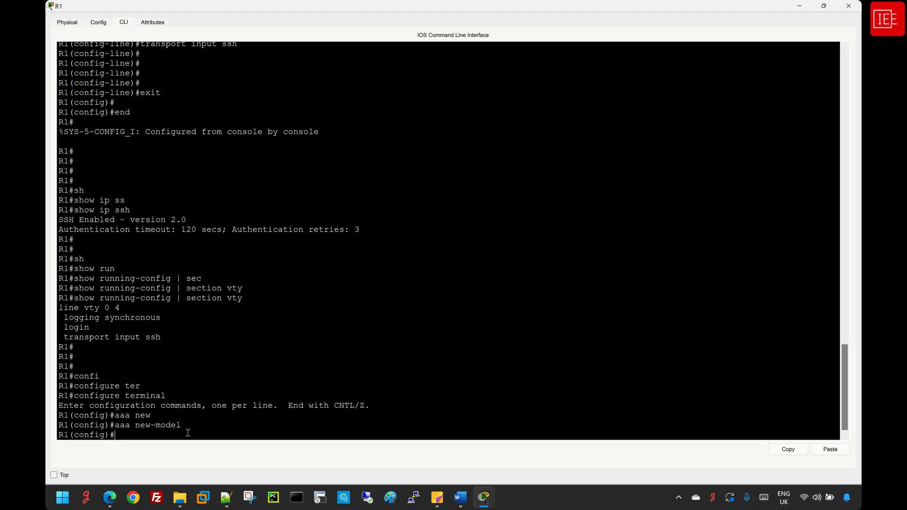
Define radius server MAIN-RADIUS-SERVER at IPv4 10.10.10.10 with auth-port 1645
text(radius s)
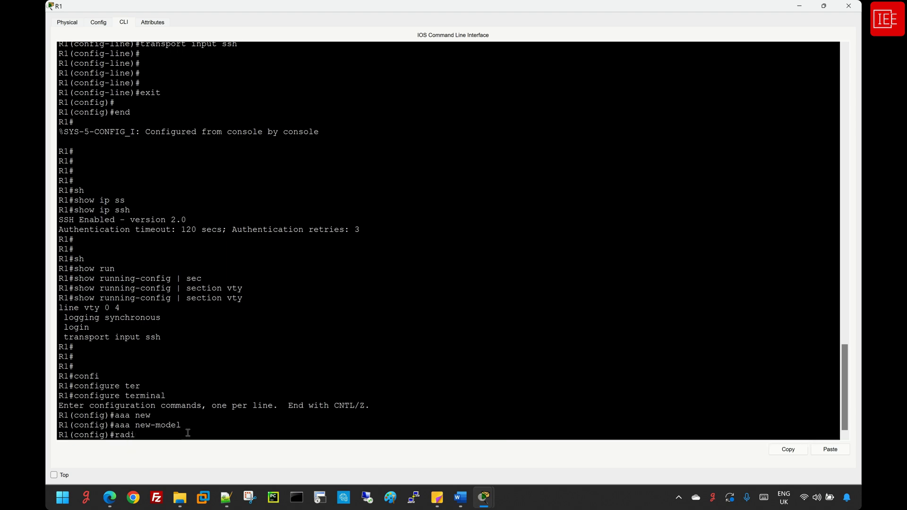
key(Tab)
text(serv)
key(Tab)
text(MAIN-RADIUS-SERVER)
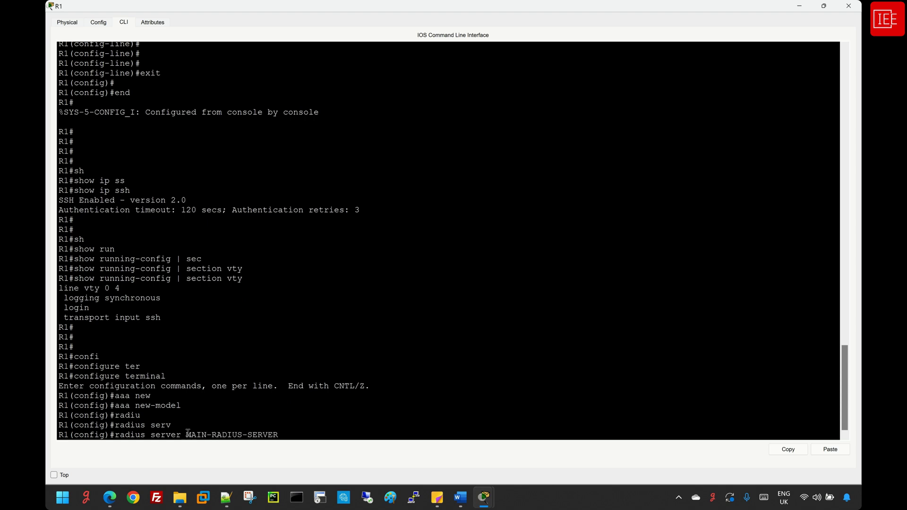
key(Return)
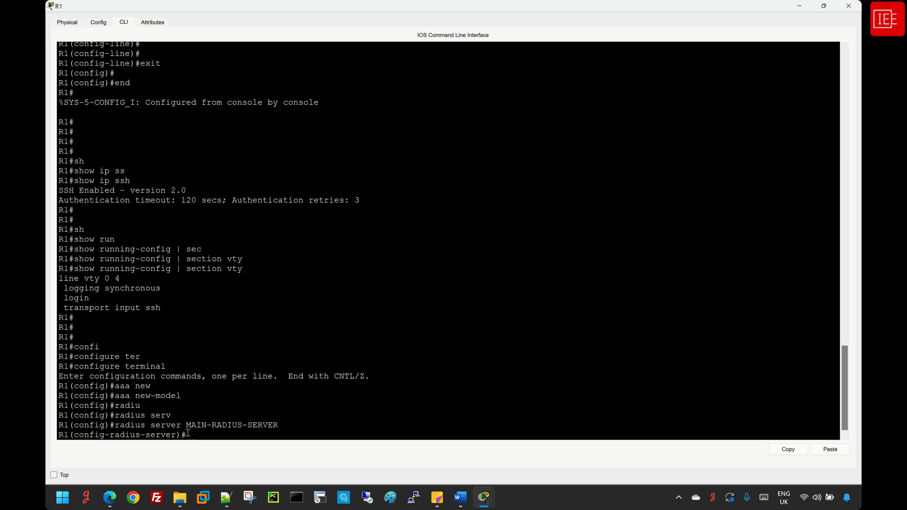
text(addre)
key(Tab)
text(ipv)
key(Tab)
text(4 )
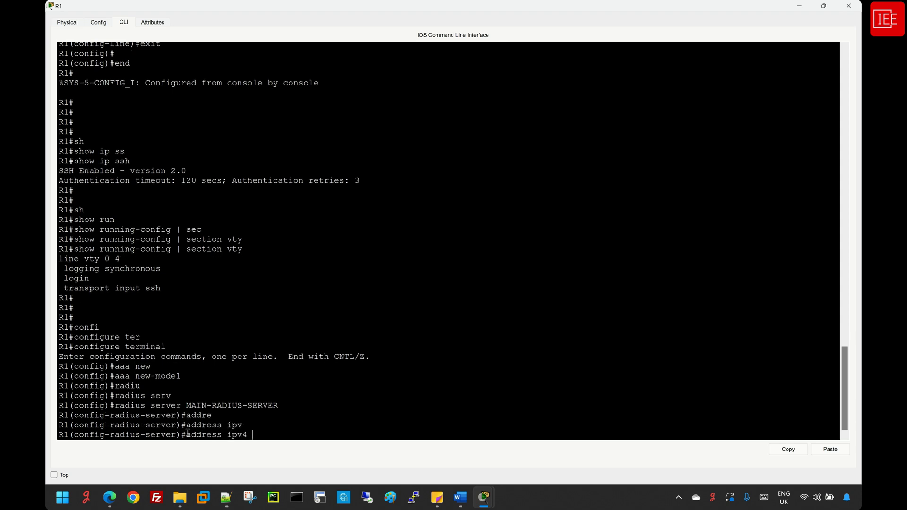
text(10.10.10.10)
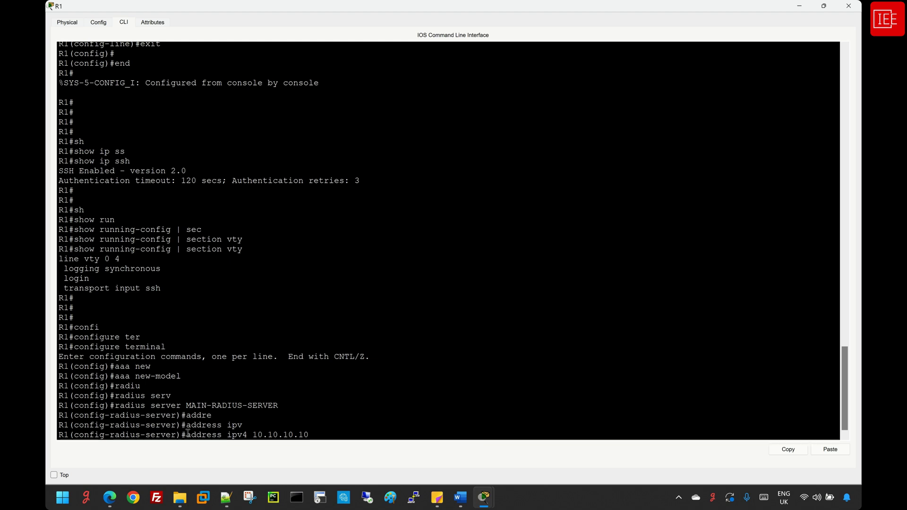
text(auth)
key(Tab)
text(1645)
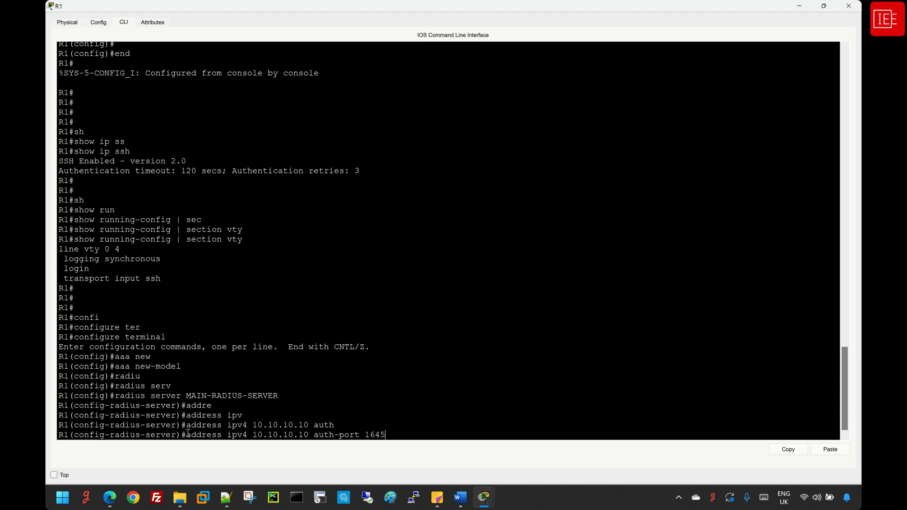
key(Return)
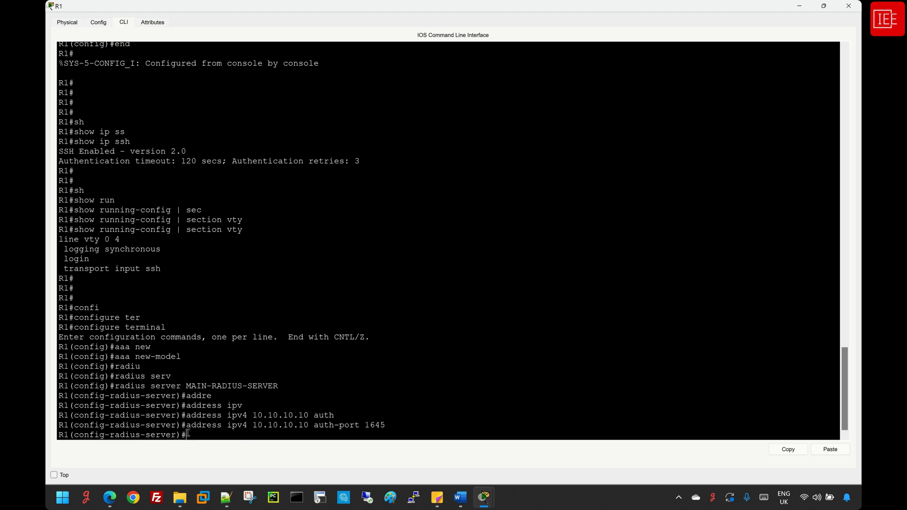
Set the server's shared key to the RADIUS secret and exit its settings
text(key)
key(Tab)
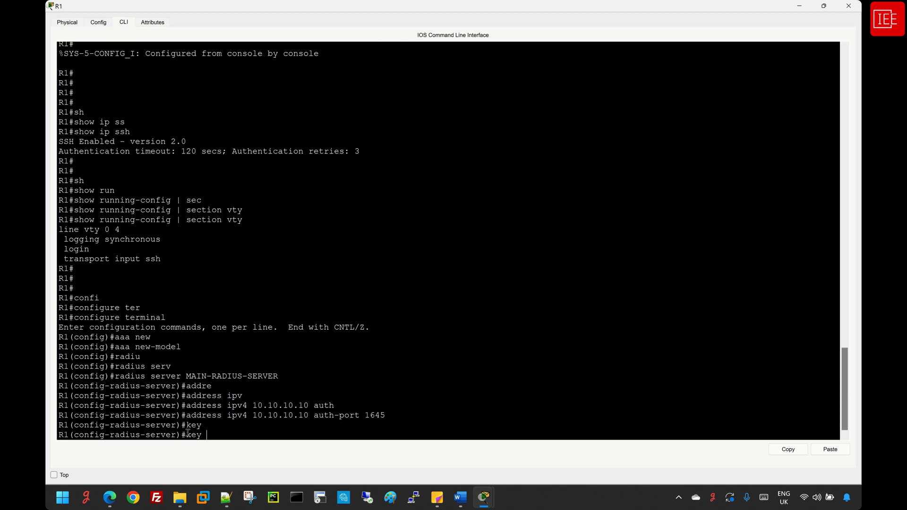
text(radius_pass)
key(Return)
key(Return)
key(Return)
key(Return)
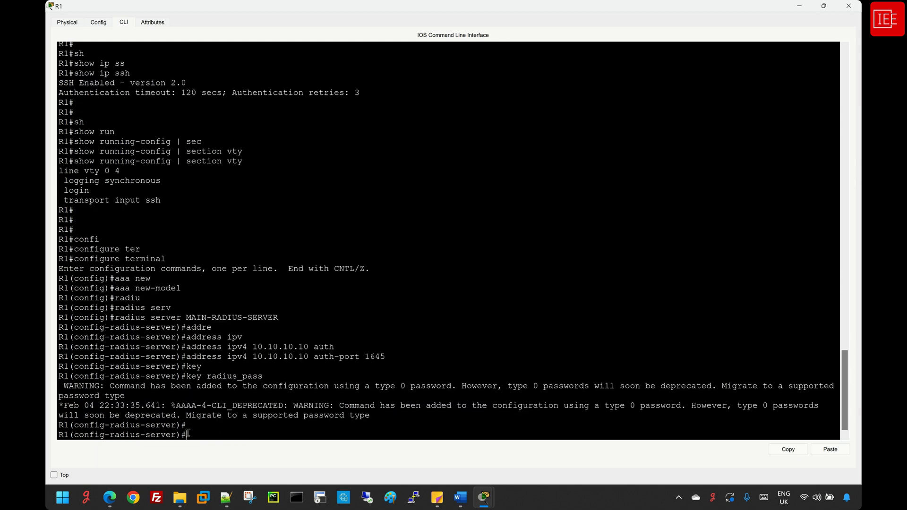
text(exit)
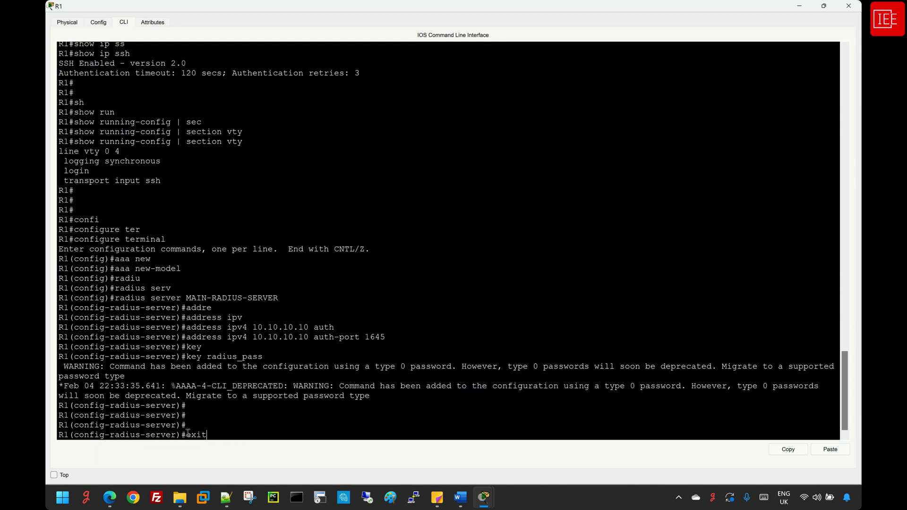
key(Return)
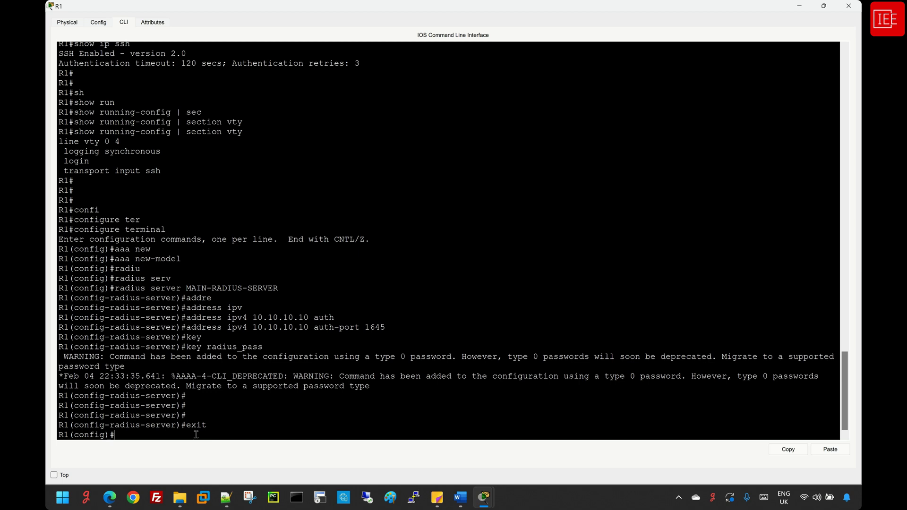
Apply 'aaa authentication login default group radius' on R1
text(aaa auth)
key(Tab)
text(entica)
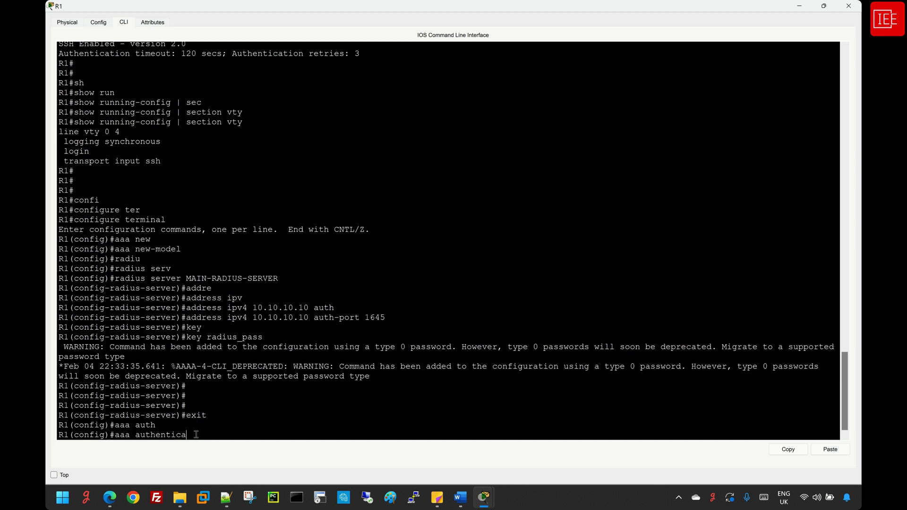
key(Tab)
text(log)
key(Tab)
text(defa)
key(Tab)
text(gr)
key(Tab)
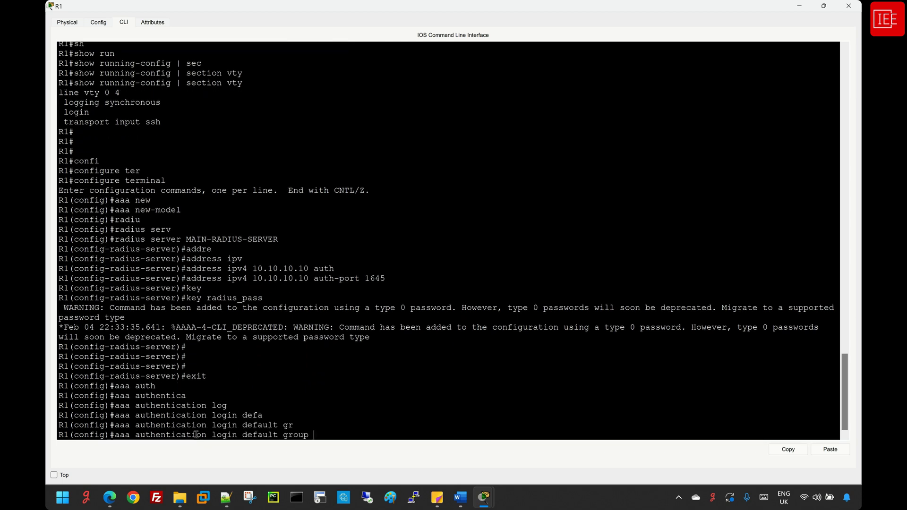
text(rad)
key(Tab)
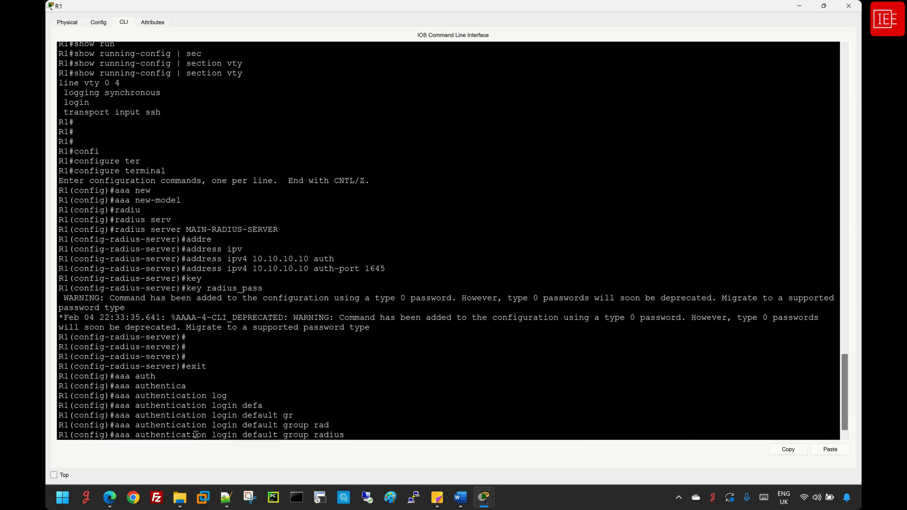
key(Return)
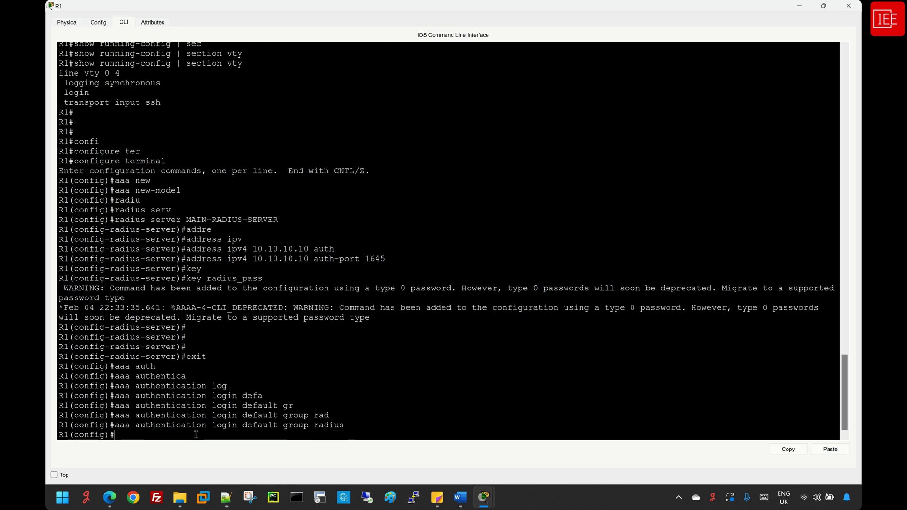
Apply 'aaa authentication enable default group radius', then end configuration mode
text(aaa auth)
key(Tab)
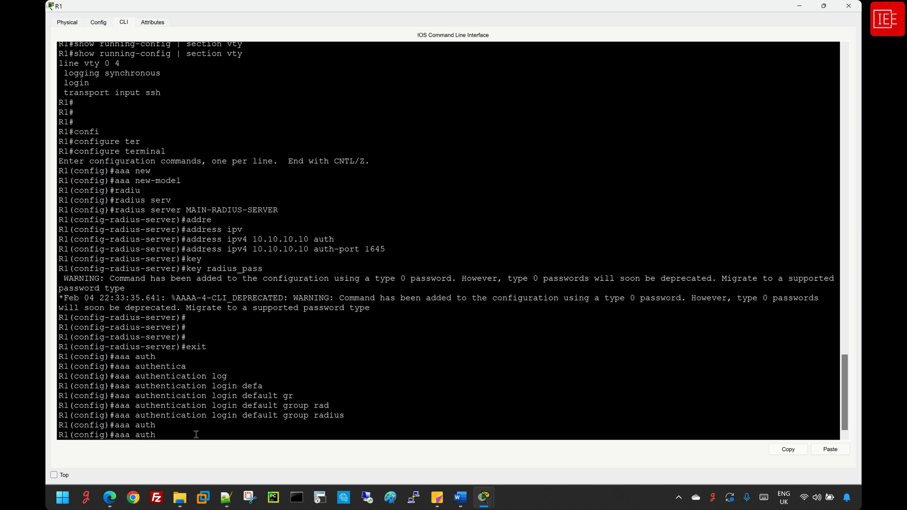
text(en)
key(Tab)
text(ena)
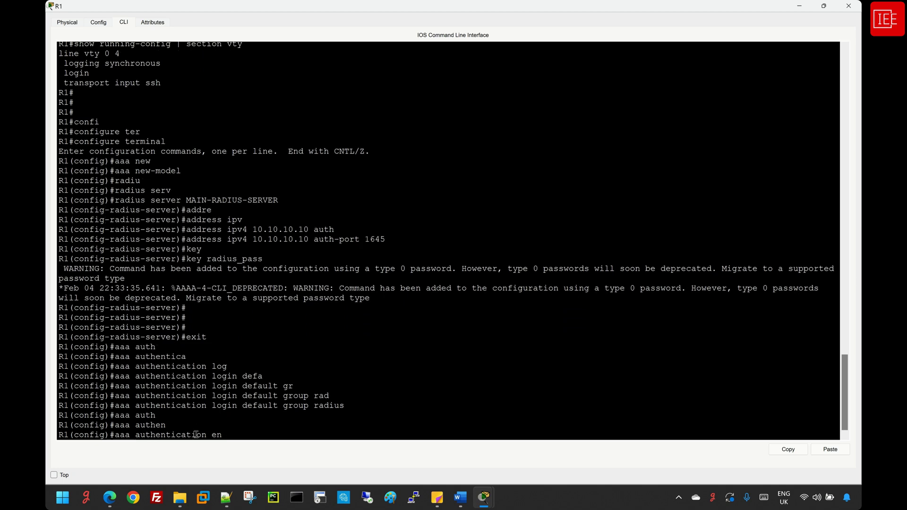
key(Tab)
text(def)
key(Tab)
text(gr)
key(Tab)
text(rad)
key(Tab)
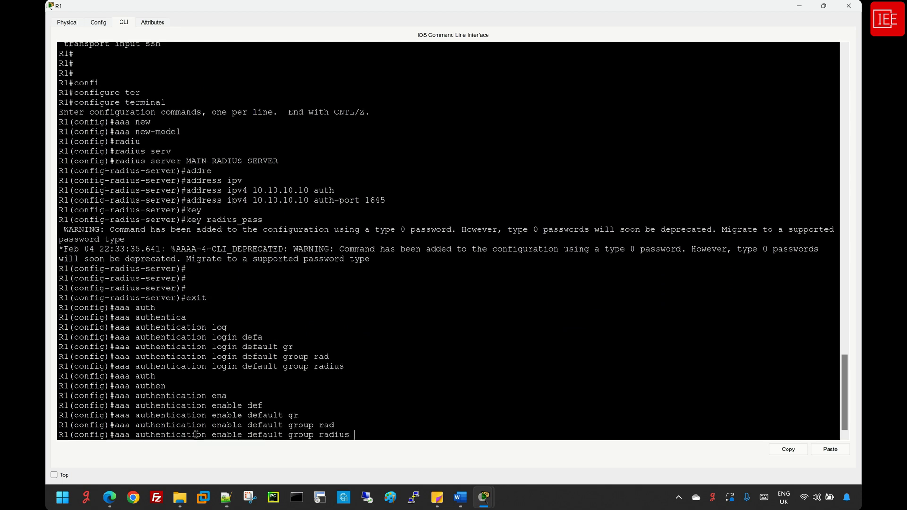
key(Return)
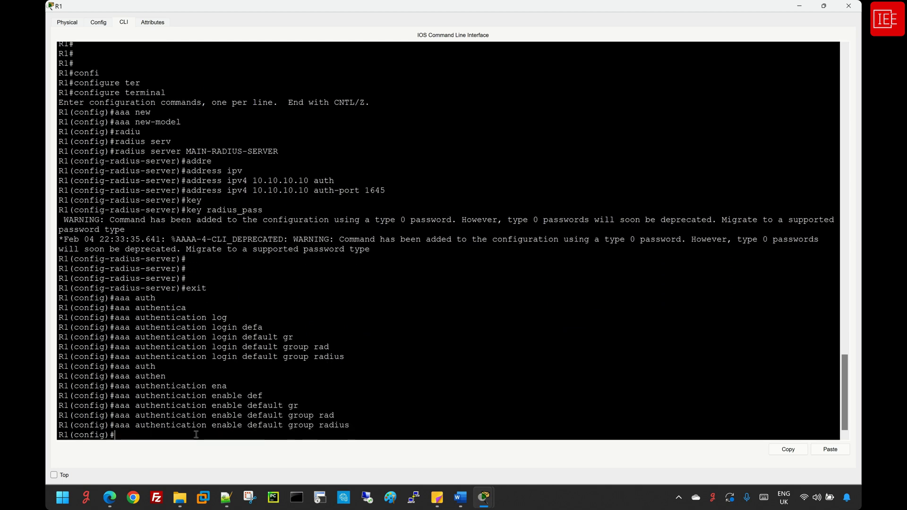
key(Return)
key(Return)
text(end)
key(Return)
key(Return)
key(Return)
key(Return)
key(Return)
key(Return)
key(Return)
key(Return)
key(Return)
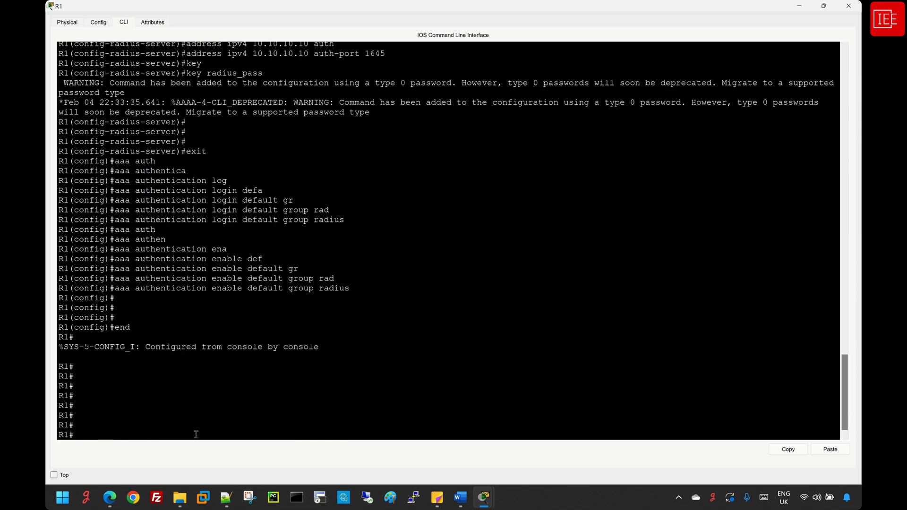
Show only the aaa lines with 'show running-config | include aaa'
key(Return)
text(sh)
key(Tab)
text(run)
key(Tab)
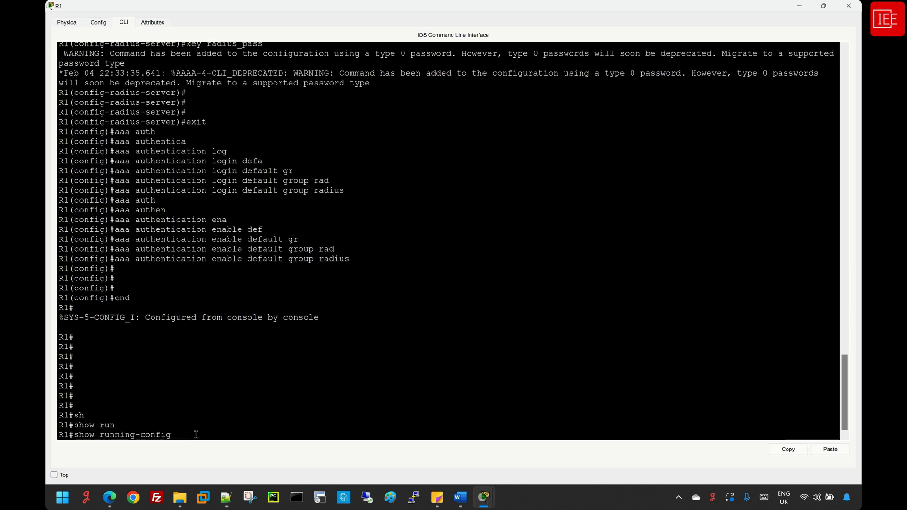
text(| inc aaa)
key(Return)
key(Return)
key(Return)
key(Return)
Page through the full running-config, highlighting the aaa authentication and radius server lines
text(show ru)
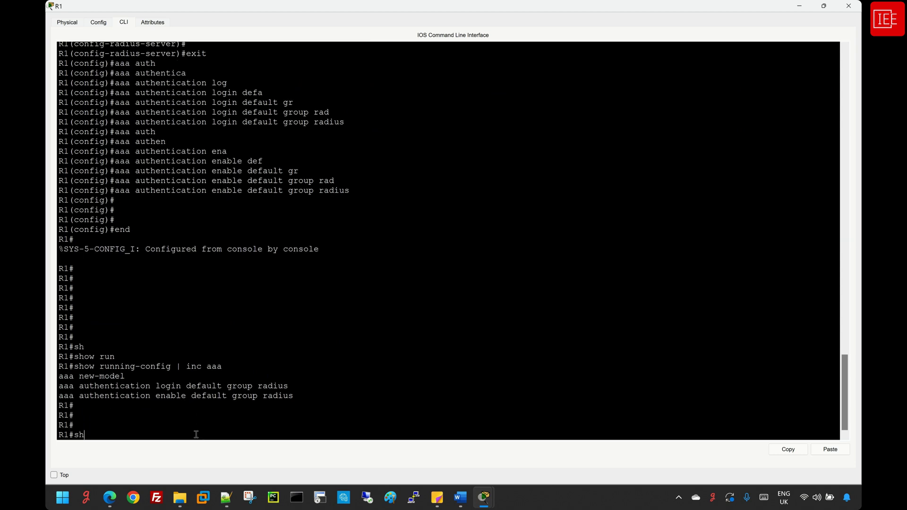
key(Tab)
text(run)
key(Tab)
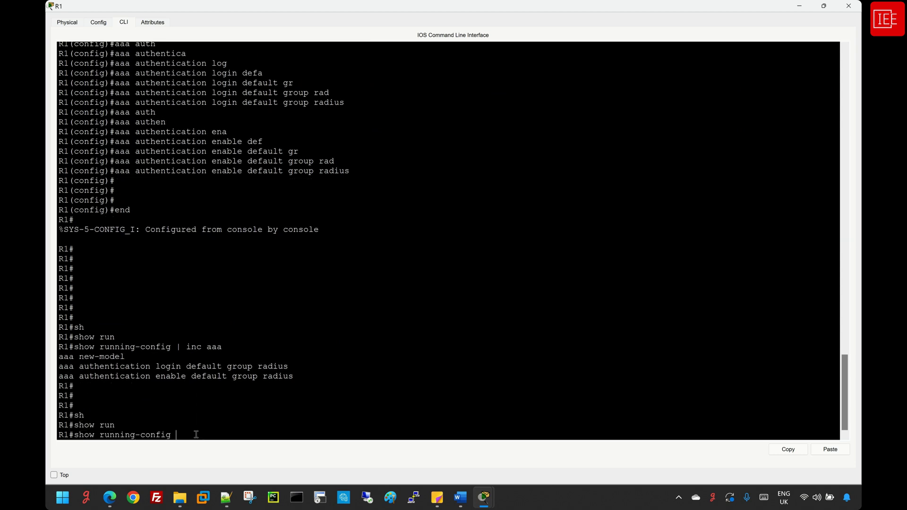
key(Return)
key(space)
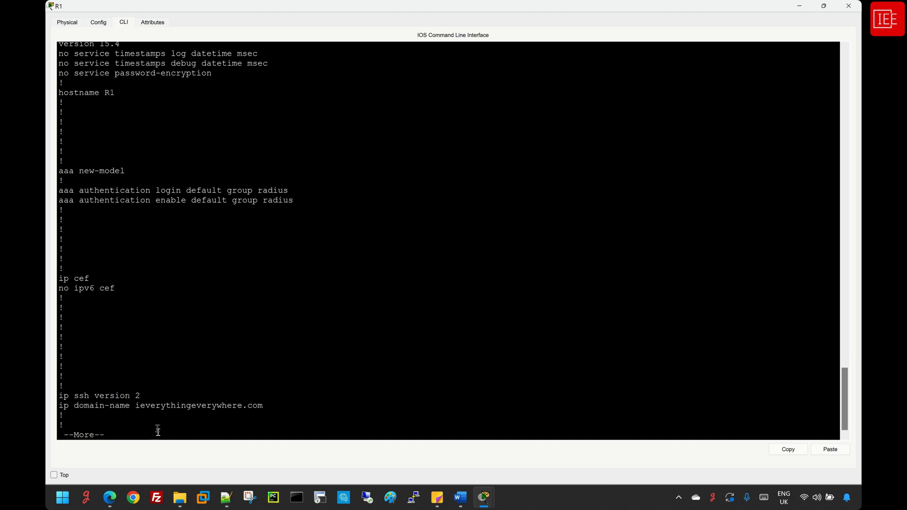
drag(69, 211, 58, 162)
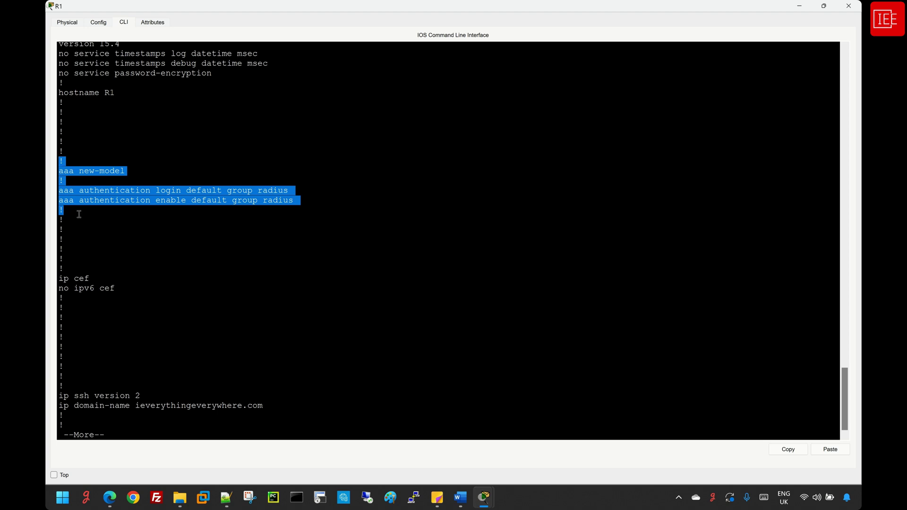
key(space)
key(space)
key(space)
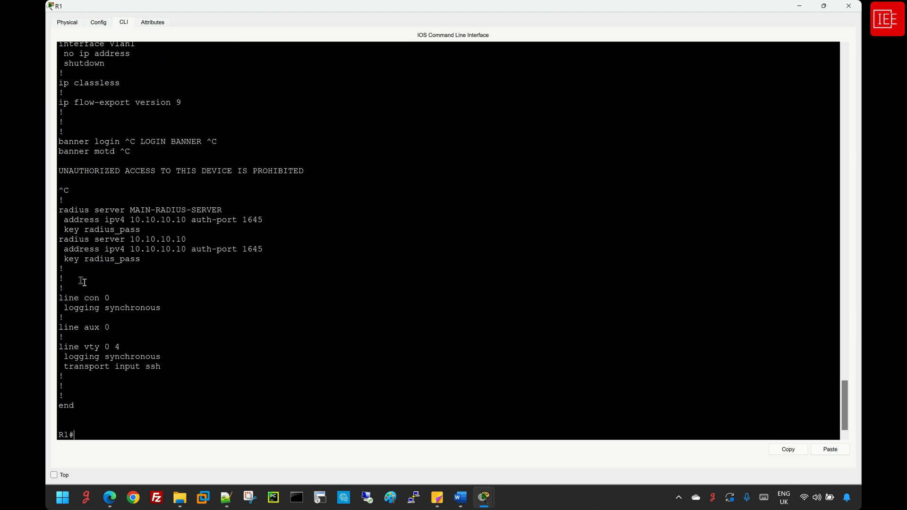
drag(66, 269, 51, 205)
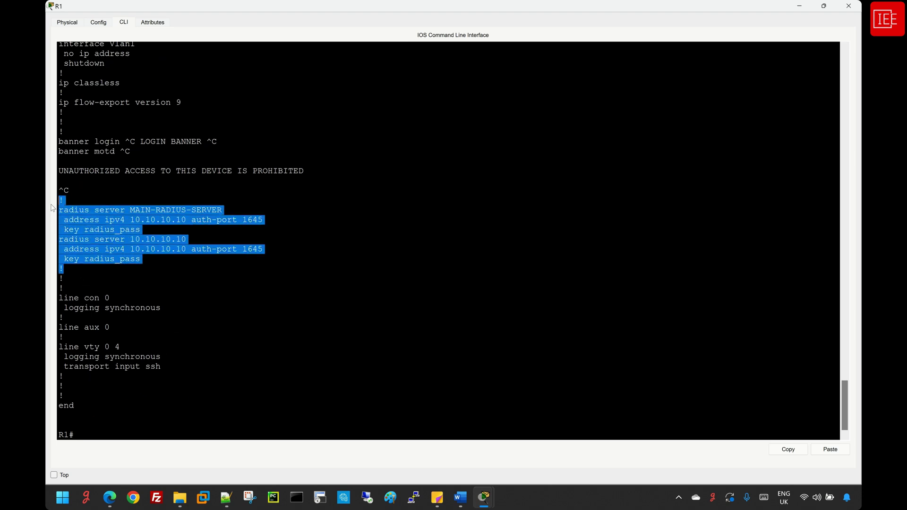
click(70, 268)
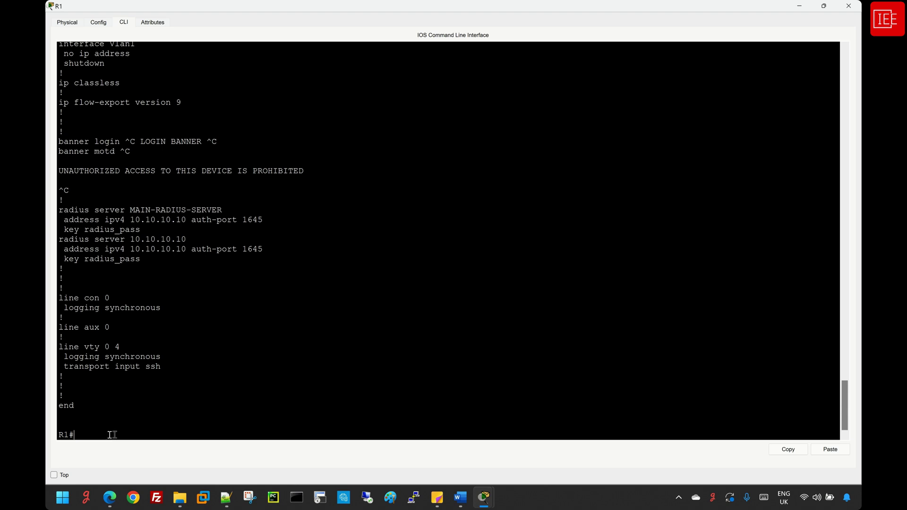
On SW1's console, enter global configuration mode and enable aaa new-model
mouse_move(483, 497)
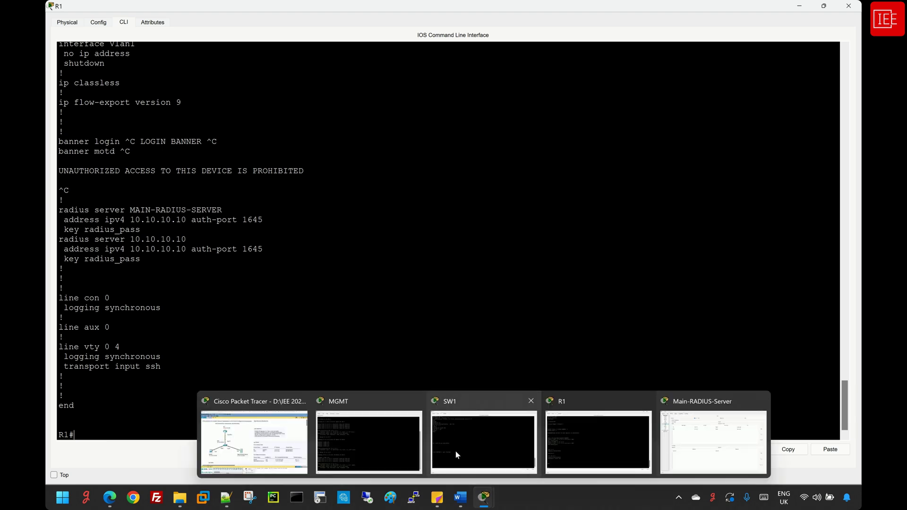
click(452, 434)
key(Return)
text(en)
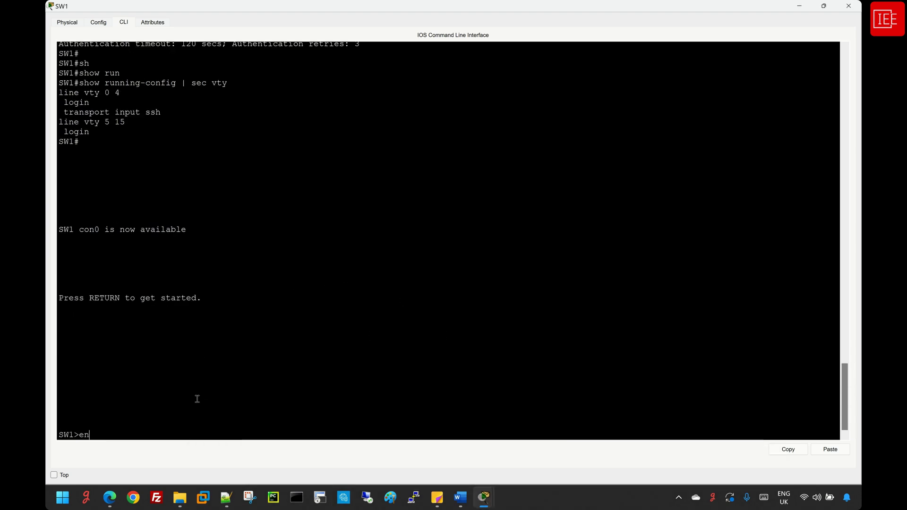
key(Return)
key(Return)
key(Return)
key(Return)
key(Return)
text(confi)
key(Tab)
text(ter)
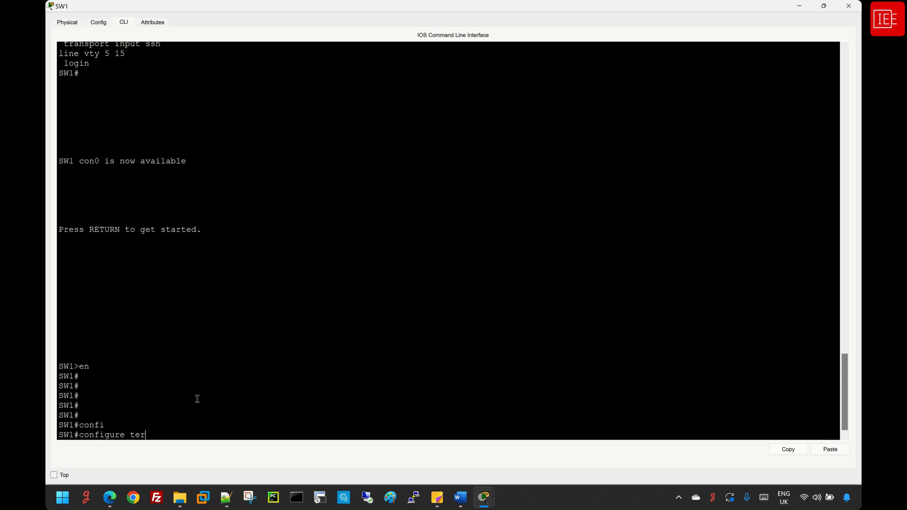
key(Tab)
key(Return)
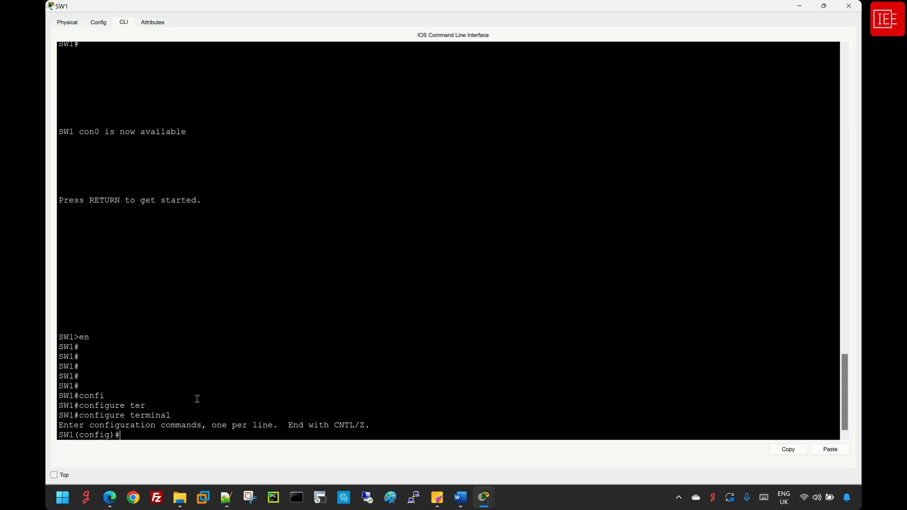
text(aaa new)
key(Tab)
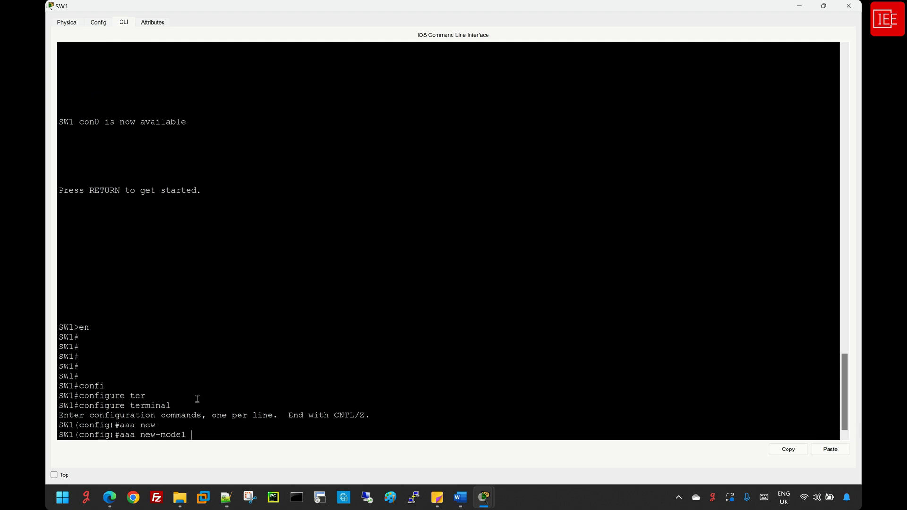
key(Return)
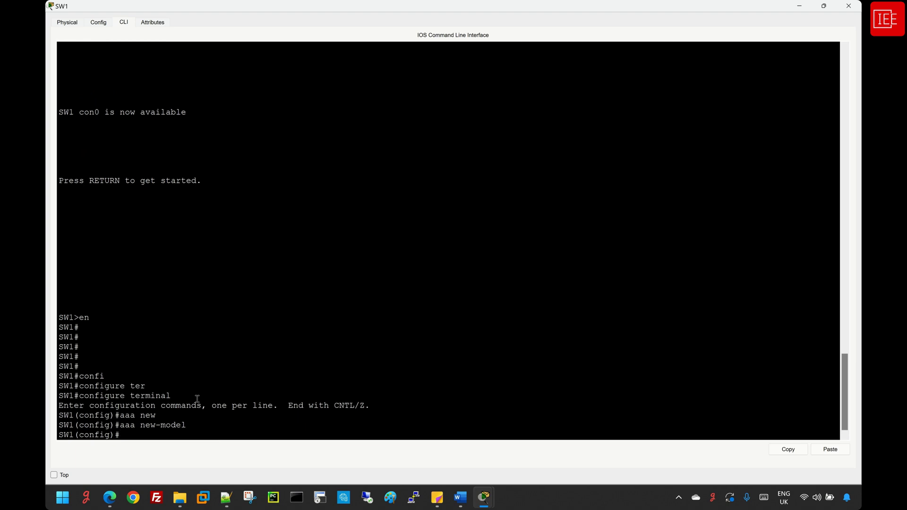
Create the RADIUS server entry MAIN-RADIUS-SERVER on SW1
text(radius server)
key(Tab)
text(MAIN)
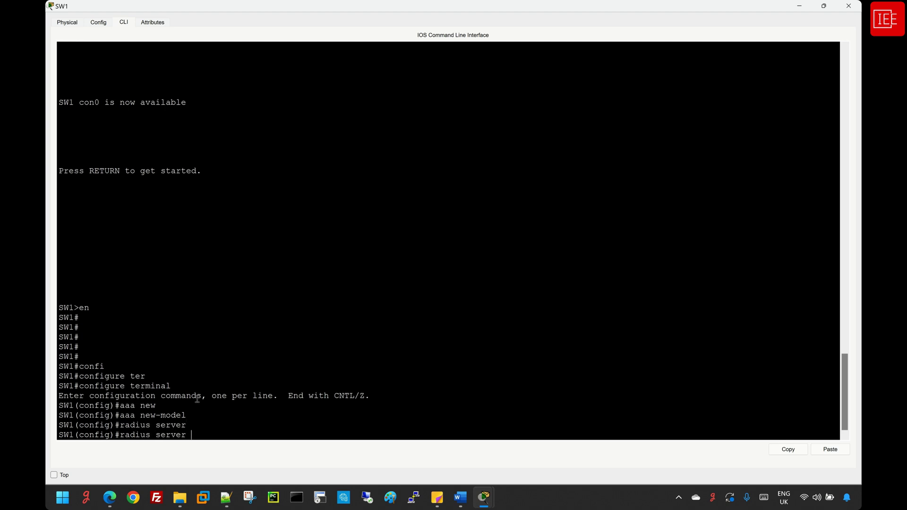
text(-RADIUS-SERVER)
key(Return)
Set MAIN-RADIUS-SERVER's address to IPv4 10.10.10.10 with auth-port 1645
text(addres)
key(Tab)
text(10.1)
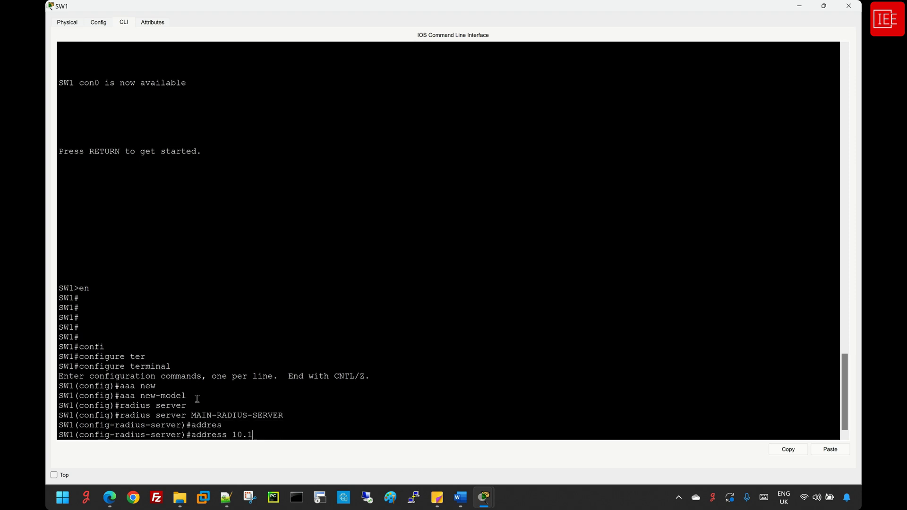
text(0.10.10 auth)
key(Tab)
text(-p)
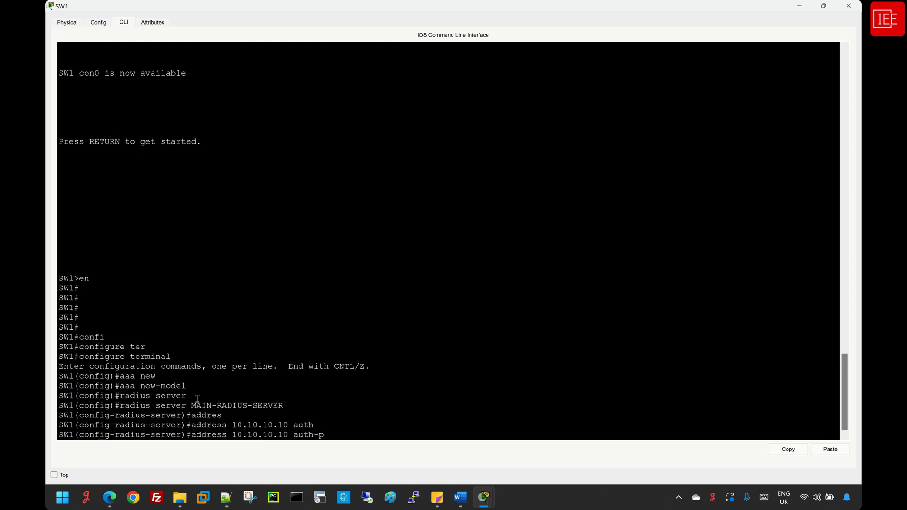
key(Tab)
key(BackSpace)
key(BackSpace)
key(BackSpace)
key(BackSpace)
key(BackSpace)
key(BackSpace)
text(?)
key(BackSpace)
key(BackSpace)
key(BackSpace)
key(BackSpace)
key(BackSpace)
key(BackSpace)
key(BackSpace)
key(BackSpace)
key(BackSpace)
key(BackSpace)
key(BackSpace)
key(BackSpace)
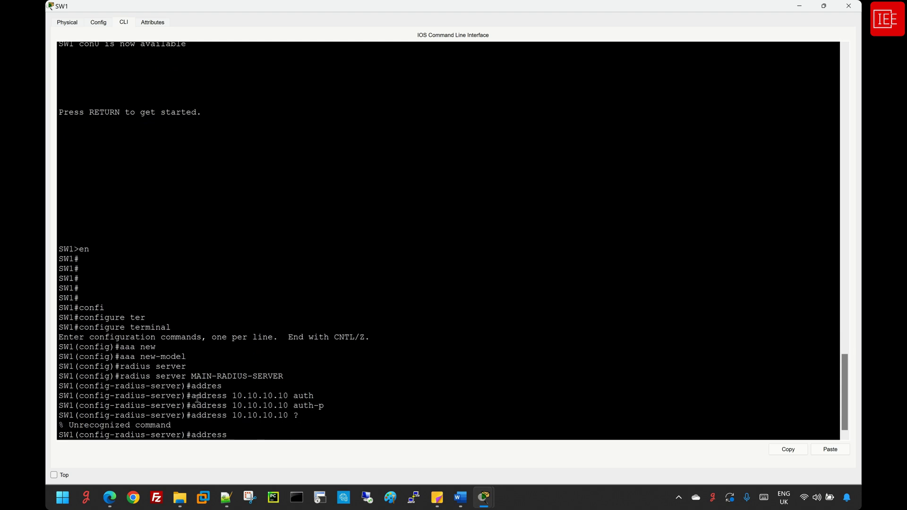
text(ipv)
key(Tab)
text(10.10.10.10 auth)
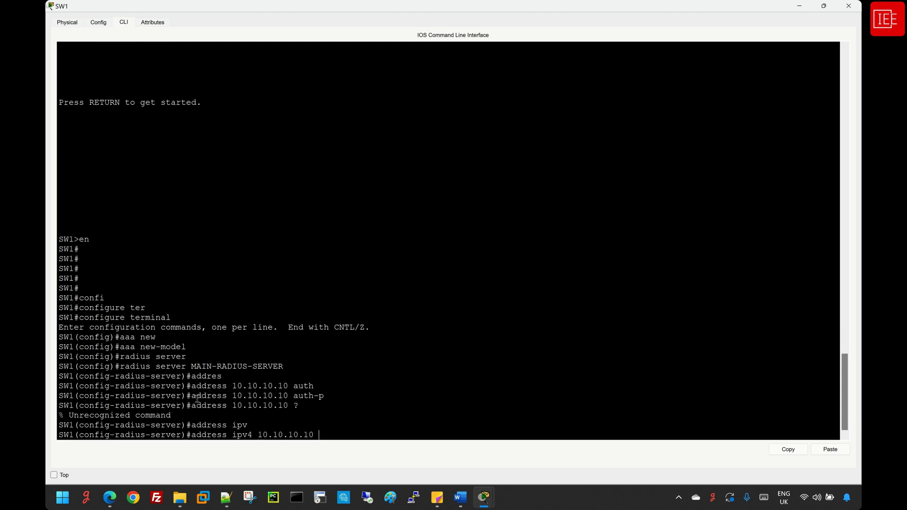
key(Tab)
text(1645)
key(Return)
key(Return)
key(Return)
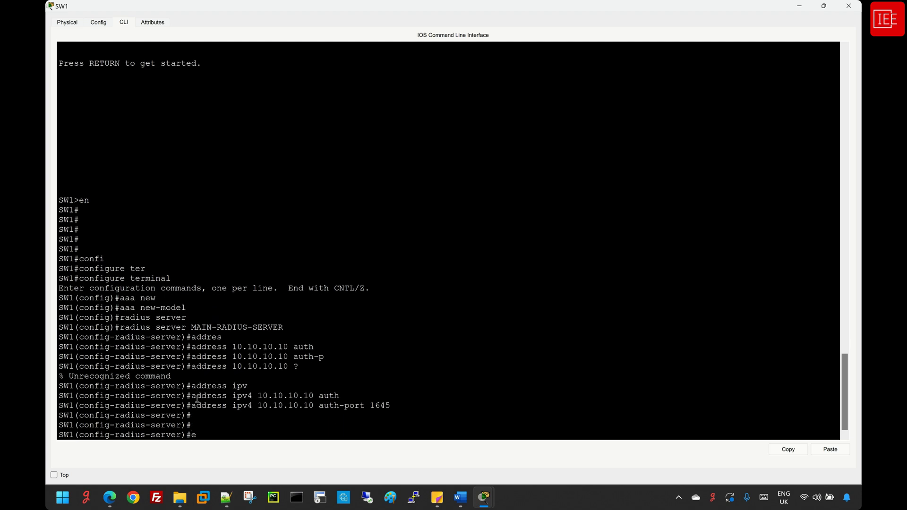
Set the RADIUS server's shared secret key and leave the server definition
text(key)
key(Tab)
text(radius)
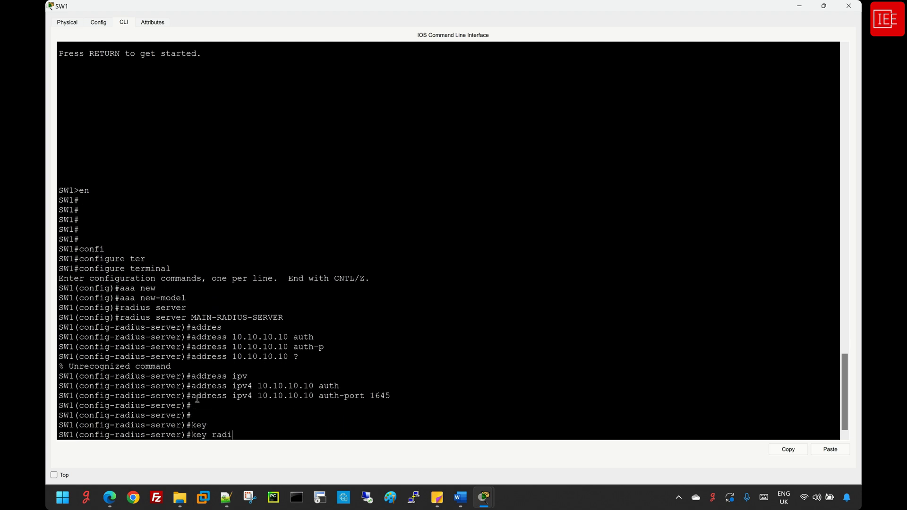
text(_pass)
key(Return)
key(Return)
key(Return)
text(exit)
key(Return)
key(Return)
key(Return)
key(Return)
text(aaa authenti)
key(Tab)
Apply 'aaa authentication login default group radius' on SW1
text(logi)
key(Tab)
text(def)
key(Tab)
text(grou)
key(Tab)
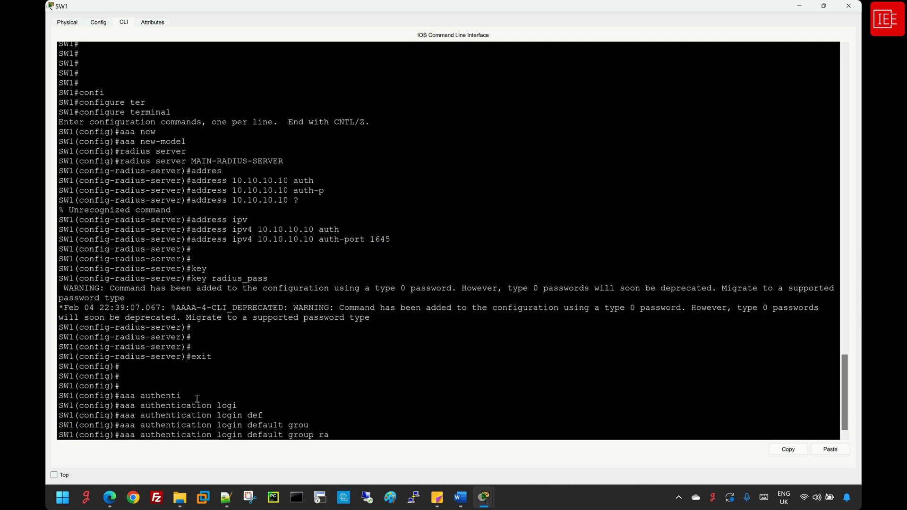
text(radi)
key(Tab)
key(Return)
Apply 'aaa authentication enable default group radius' on SW1 and end configuration mode
key(Up)
key(BackSpace)
key(BackSpace)
key(BackSpace)
key(BackSpace)
key(BackSpace)
key(BackSpace)
key(BackSpace)
key(BackSpace)
key(BackSpace)
key(BackSpace)
key(BackSpace)
key(BackSpace)
key(BackSpace)
key(BackSpace)
key(BackSpace)
key(BackSpace)
key(BackSpace)
key(BackSpace)
key(BackSpace)
key(BackSpace)
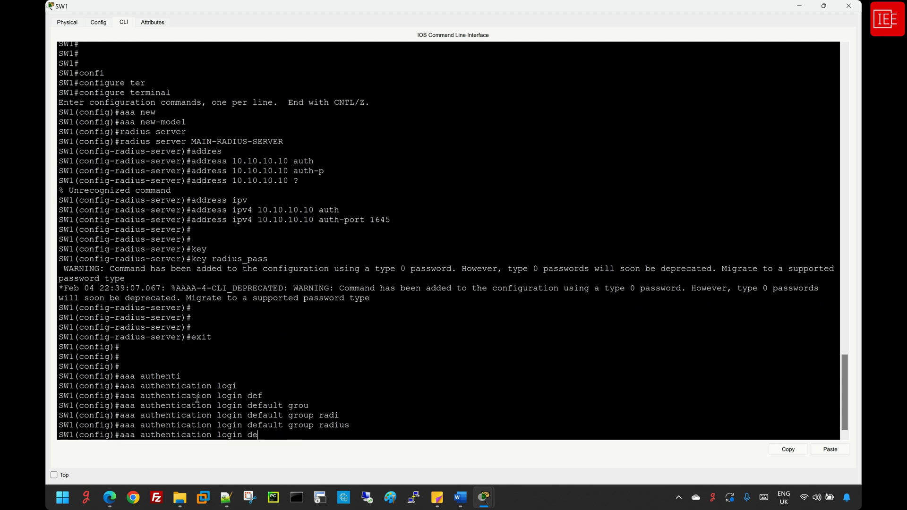
key(BackSpace)
key(BackSpace)
key(BackSpace)
key(BackSpace)
key(BackSpace)
key(BackSpace)
text(enabl)
key(Tab)
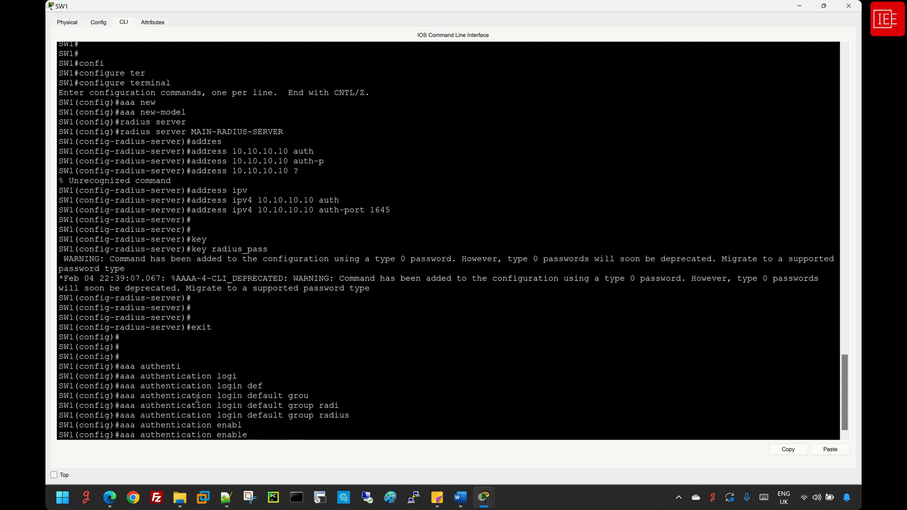
text(def)
key(Tab)
text(grou)
key(Tab)
text(rad)
key(Tab)
key(Return)
key(Return)
key(Return)
key(Return)
key(Return)
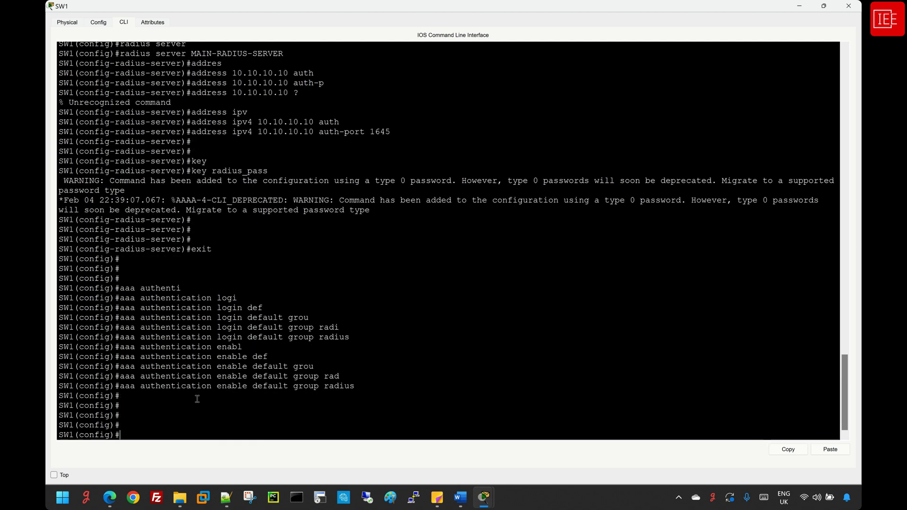
text(end)
key(Return)
key(Return)
key(Return)
key(Return)
Show SW1's running-config, highlighting the aaa lines and paging to the end
key(Return)
key(Return)
text(sh)
key(Tab)
text(run)
key(Tab)
key(Return)
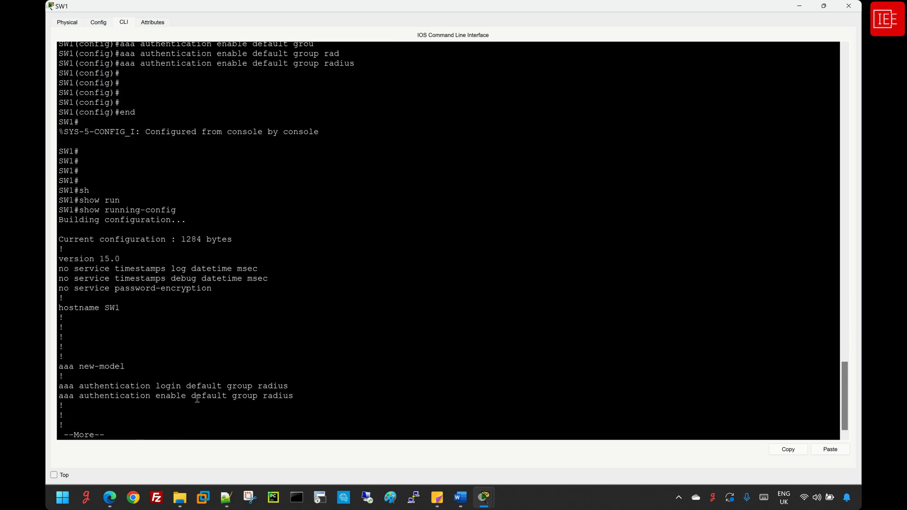
drag(77, 411, 63, 348)
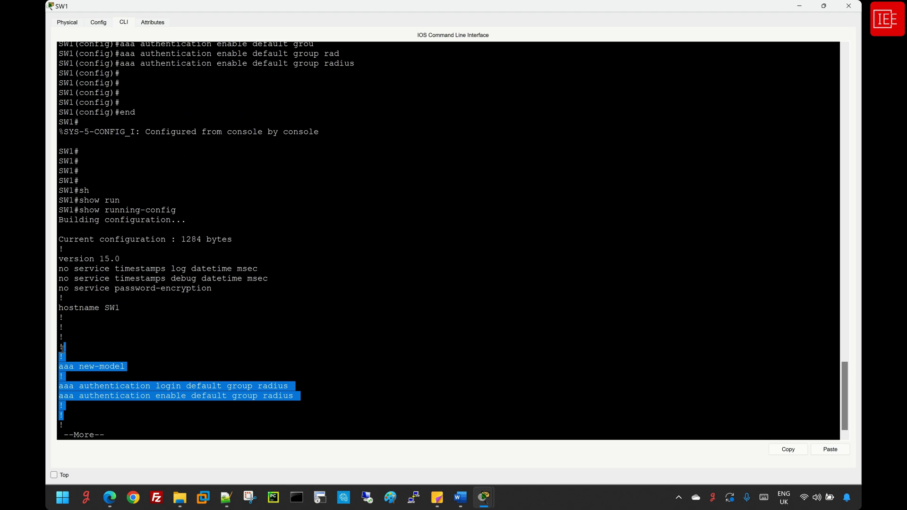
click(103, 376)
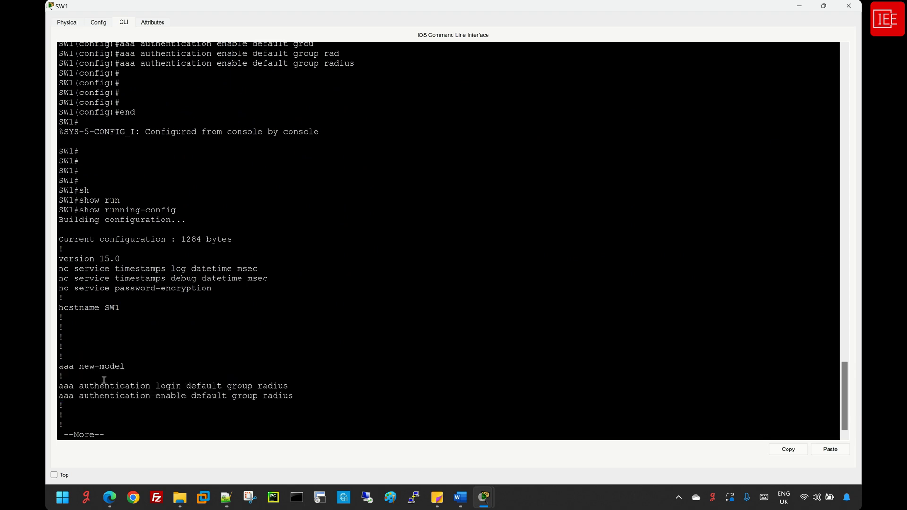
key(space)
key(space)
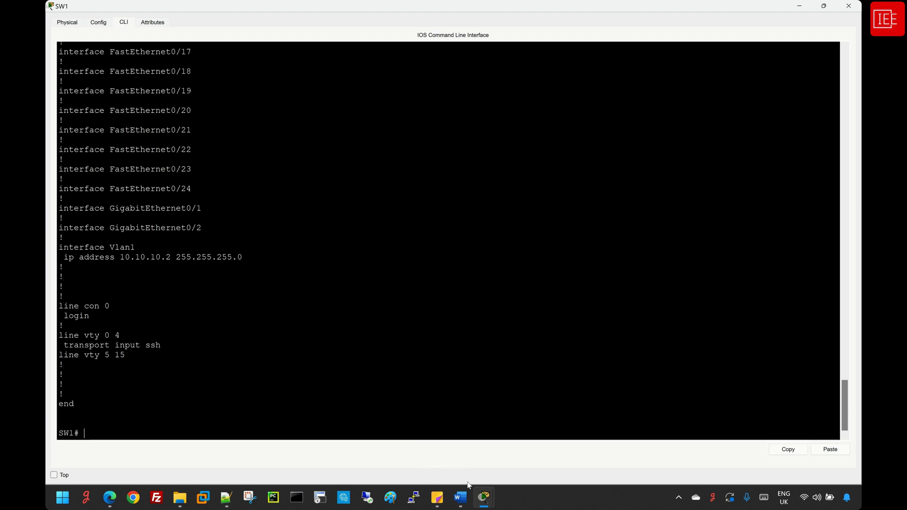
From MGMT's command prompt, attempt an SSH login to 10.10.10.10, which is refused
mouse_move(483, 497)
click(399, 416)
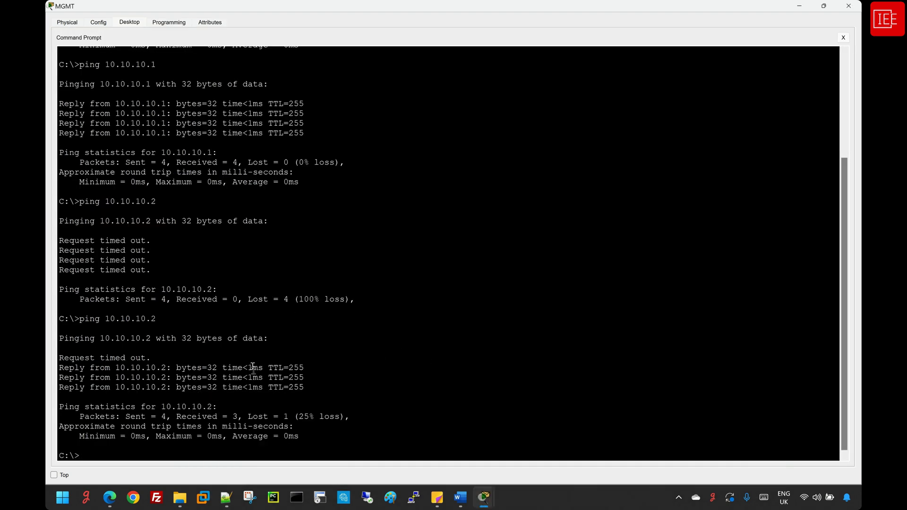
key(Return)
key(Return)
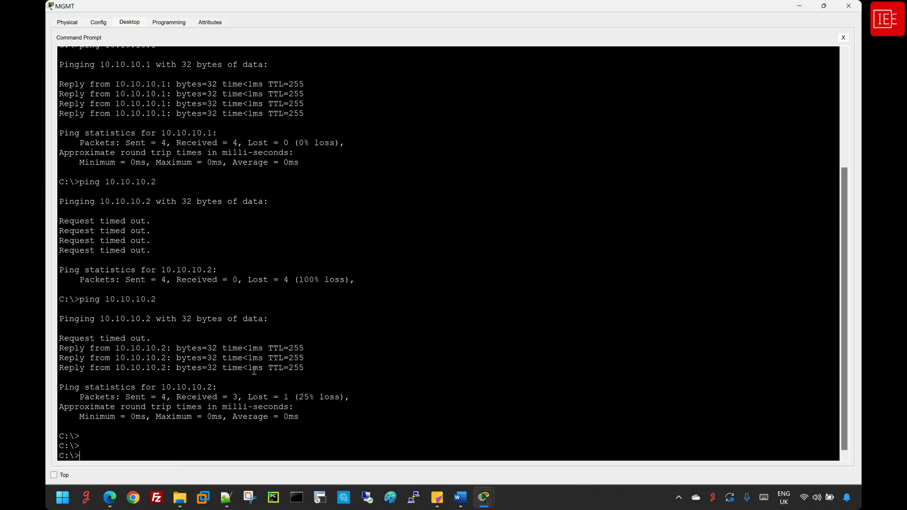
text(ssh -l admin123)
key(Return)
key(Up)
text(10)
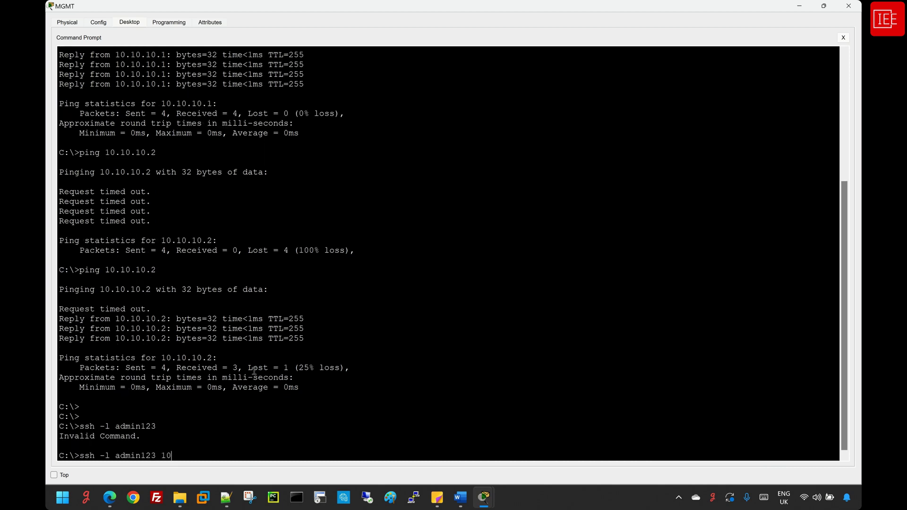
text(.10.10.10)
key(Return)
SSH to R1 at 10.10.10.1 and log in with the user's password
key(Up)
key(BackSpace)
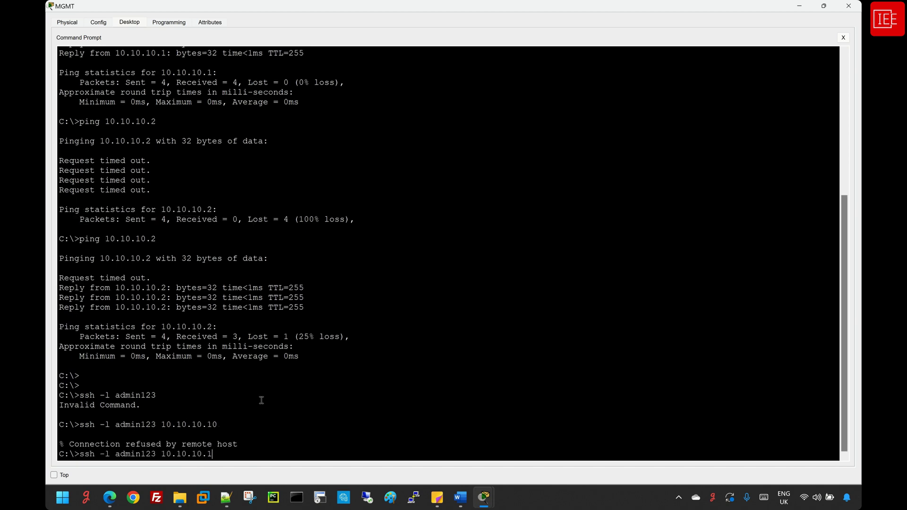
key(Return)
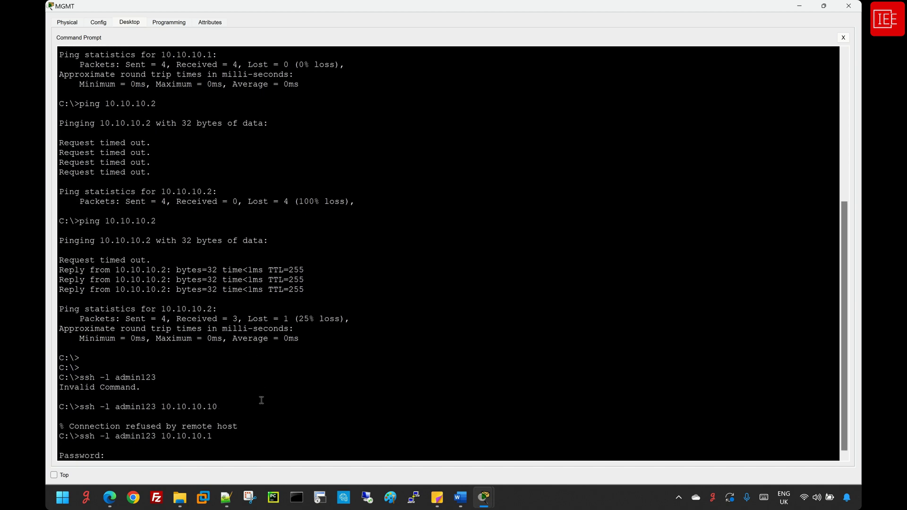
key(Return)
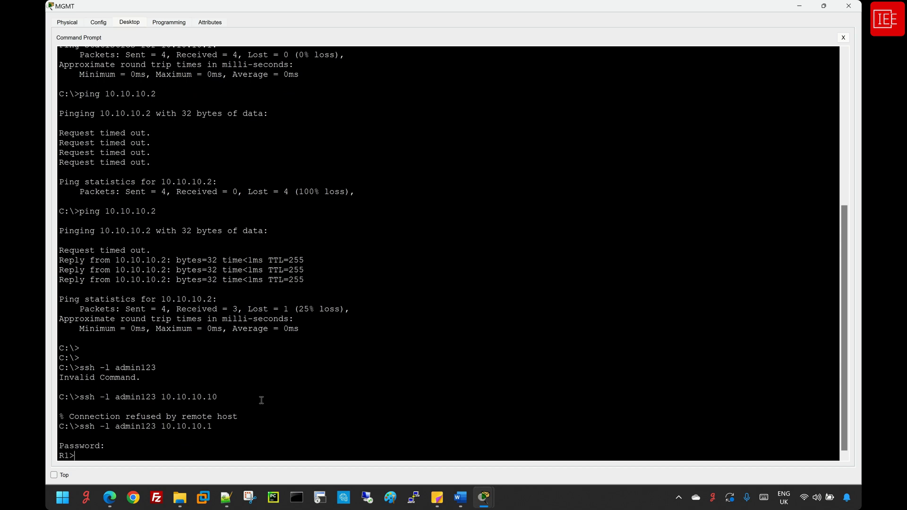
Enter privileged mode on R1 using the RADIUS enable credentials
key(Return)
text(en)
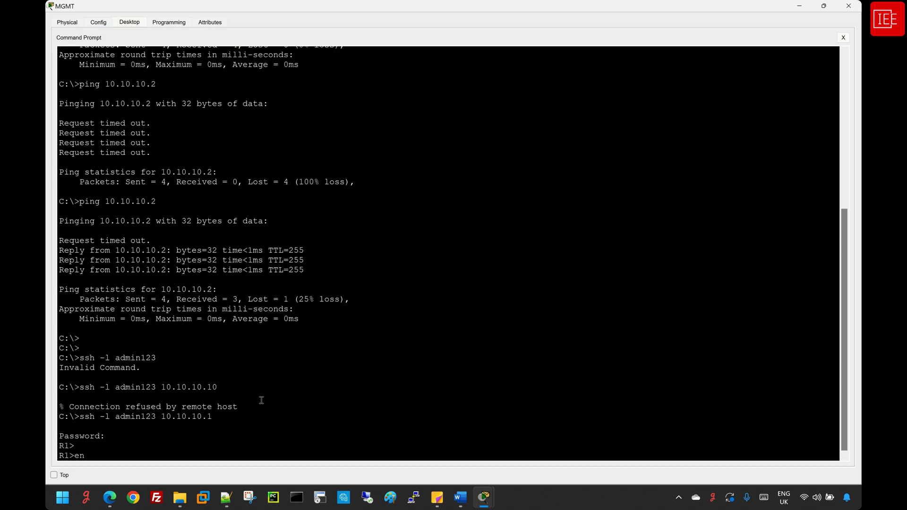
key(Tab)
key(Return)
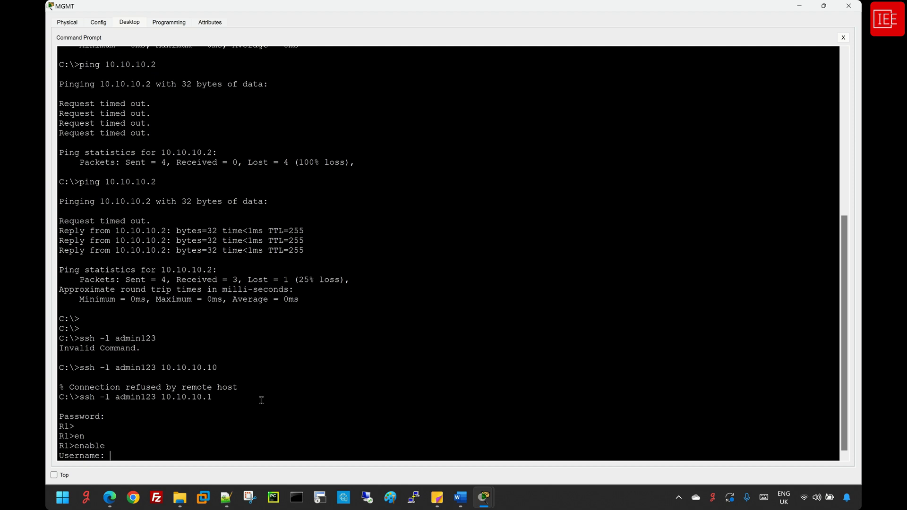
key(Return)
key(Return)
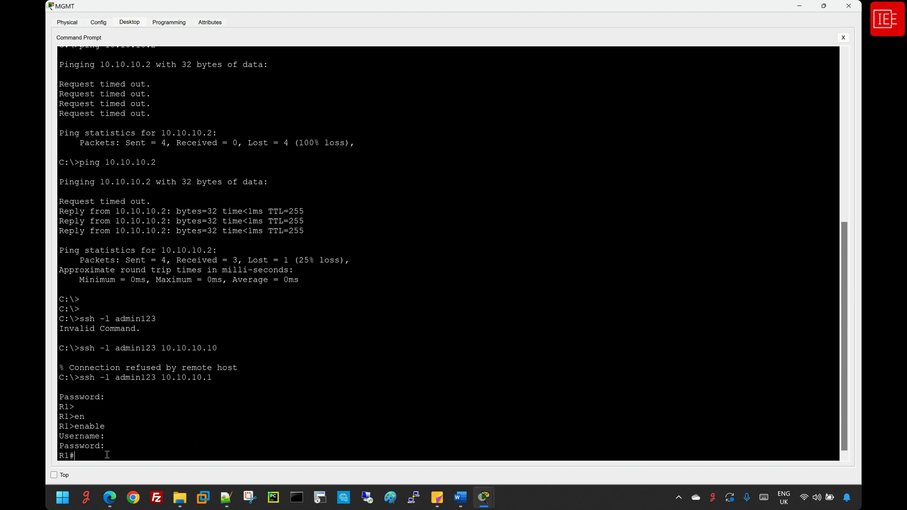
Run 'show users' on R1 and point out the user on the vty line
text(sh)
key(Tab)
text(user)
key(Tab)
key(Return)
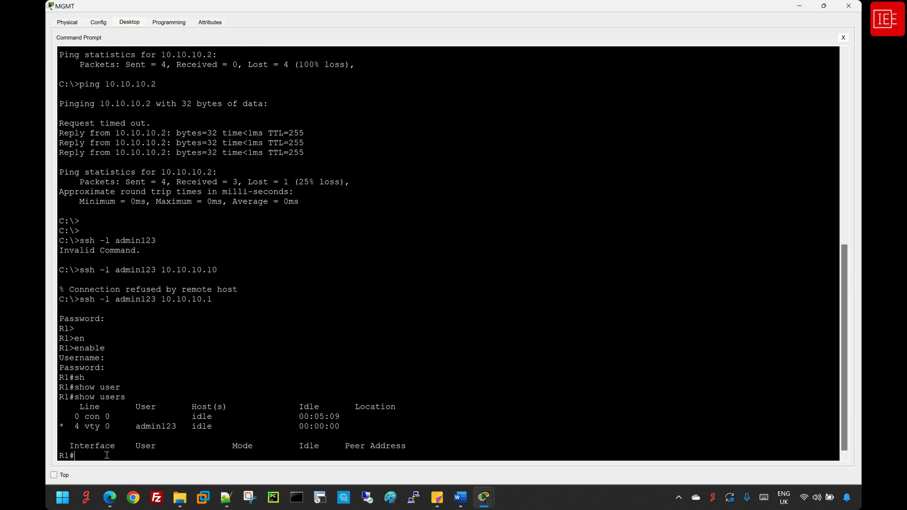
drag(136, 427, 179, 428)
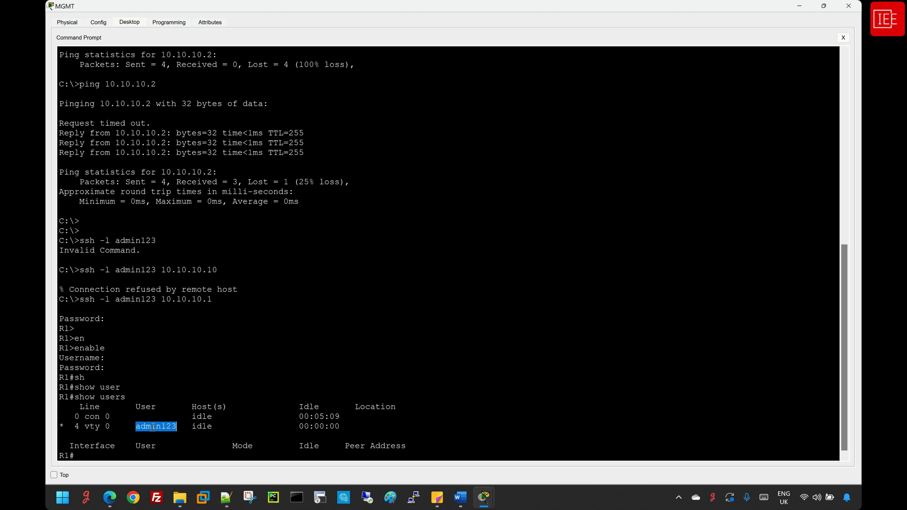
Run 'show aaa sessions' on R1, check the session from 10.10.10.101, then exit SSH
key(Return)
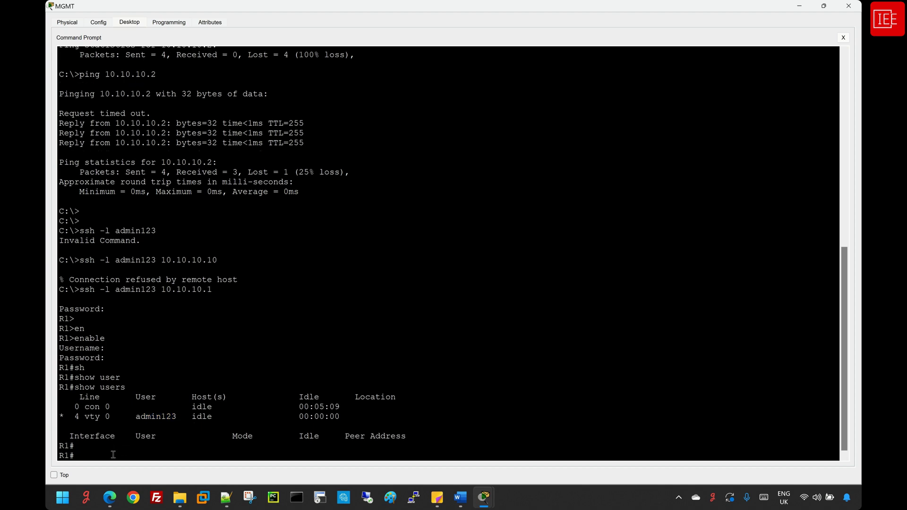
text(sh)
key(Tab)
text(aa)
key(Tab)
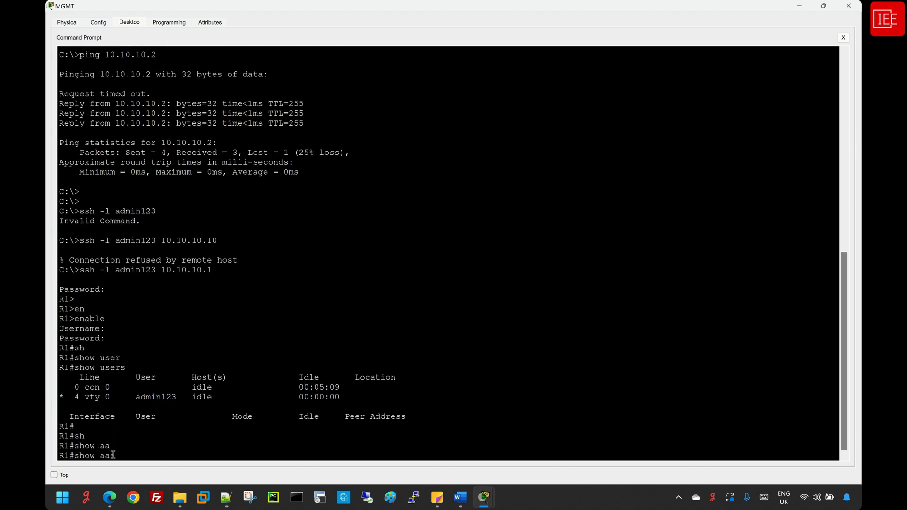
text(ses)
key(Tab)
key(Return)
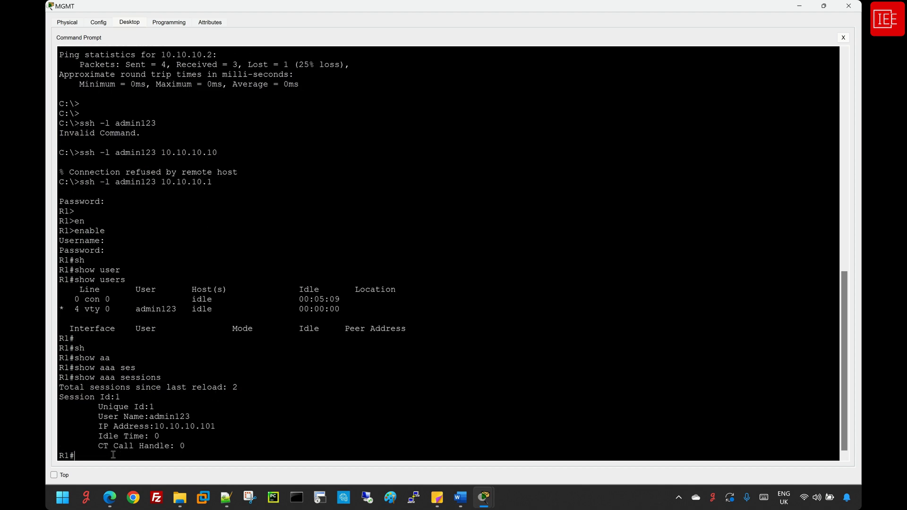
drag(103, 417, 218, 427)
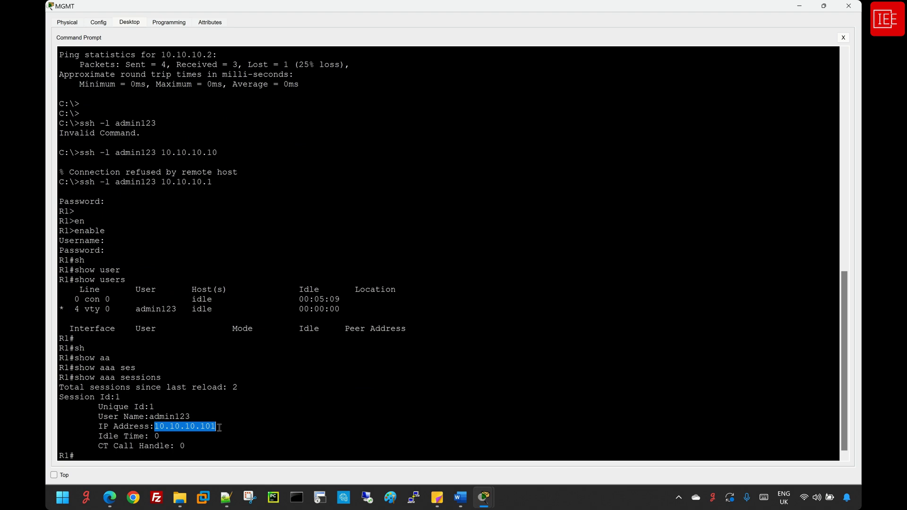
click(110, 456)
text(exit)
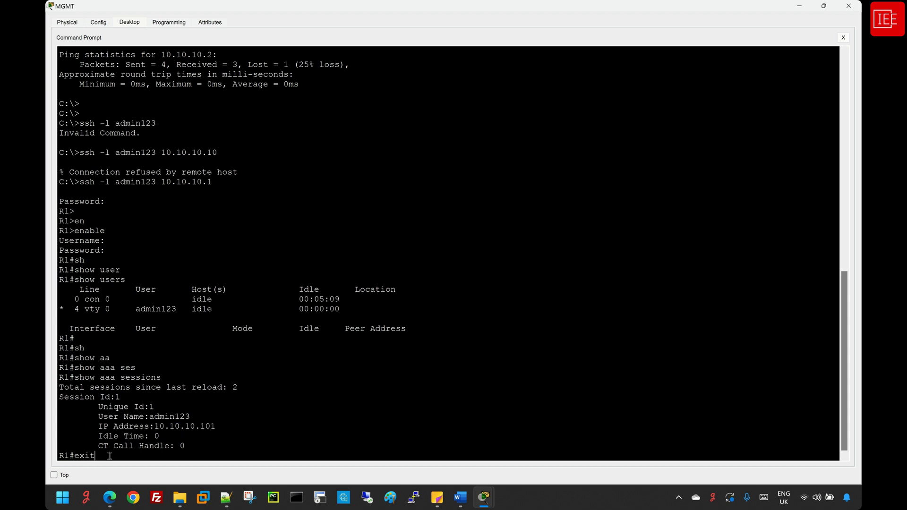
key(Return)
key(Return)
key(Return)
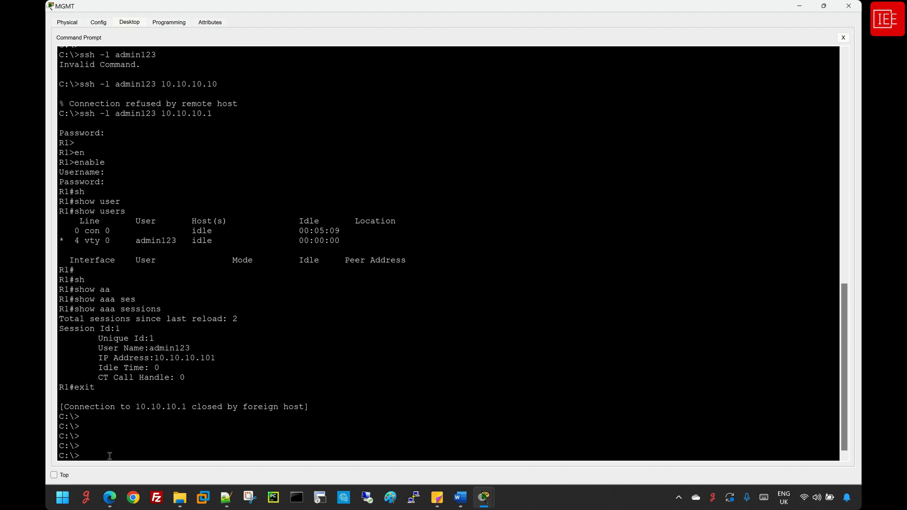
SSH from MGMT to SW1 at 10.10.10.2 and log in
key(Up)
key(BackSpace)
text(23 10.10.10.2)
key(Return)
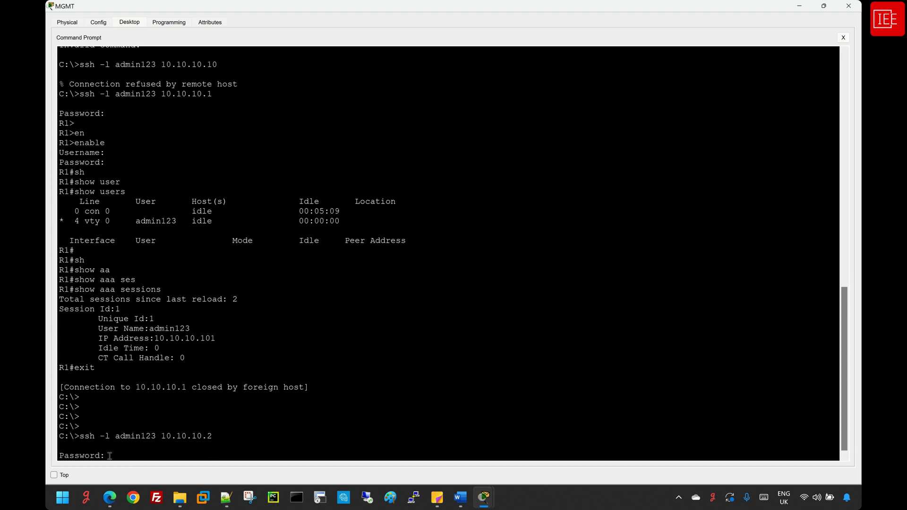
key(Return)
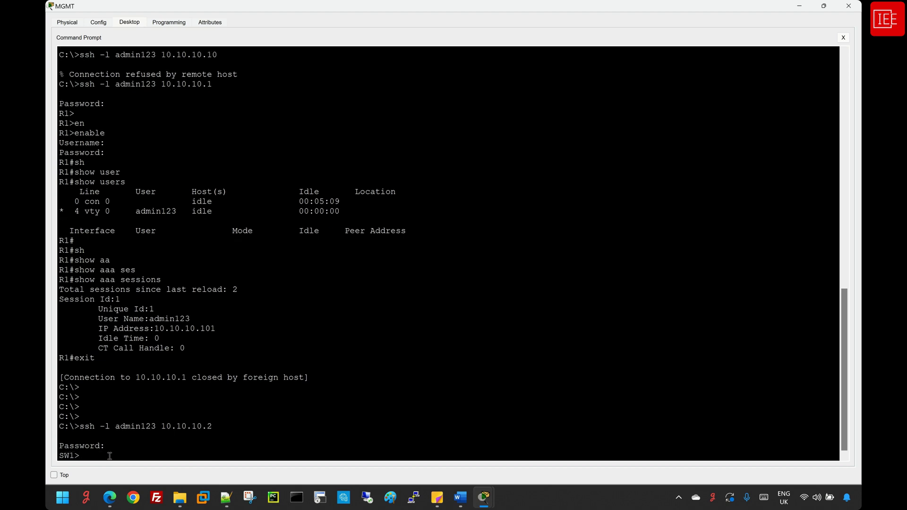
Enter privileged mode on SW1 with RADIUS credentials and run 'show users'
text(en)
key(Tab)
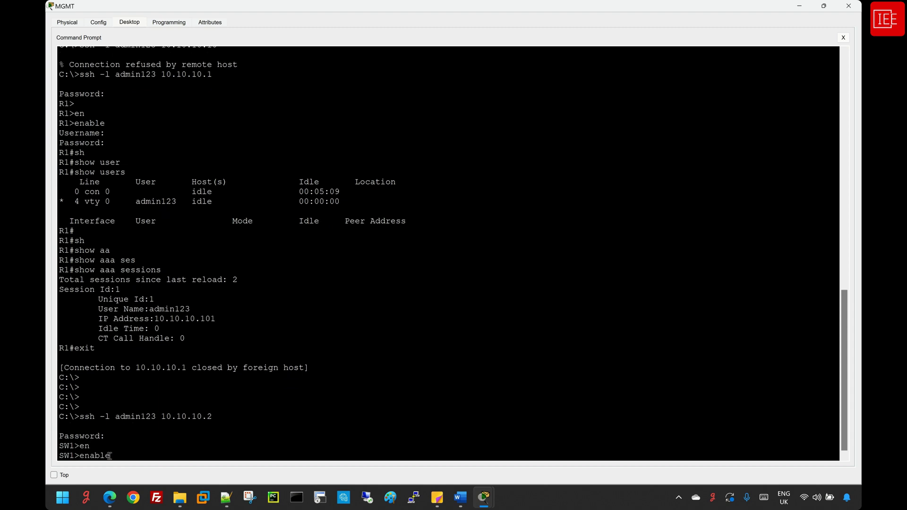
key(Return)
key(Return)
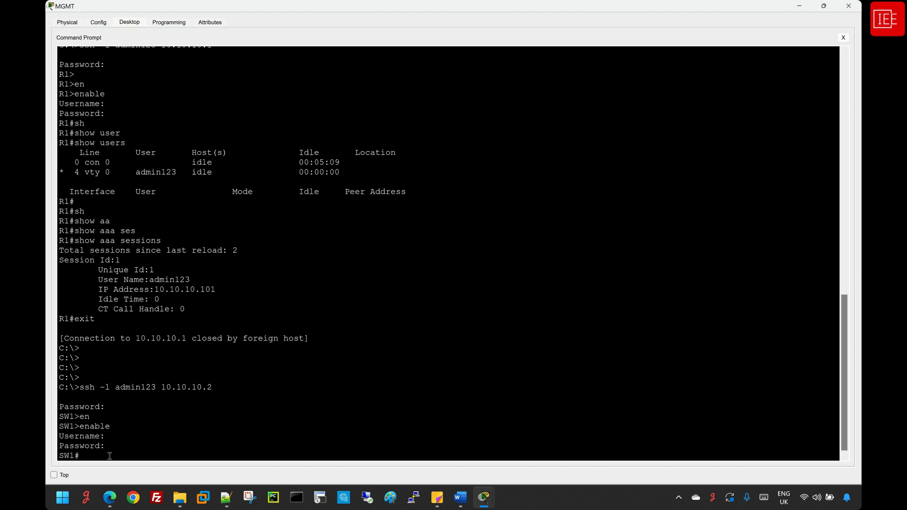
key(Return)
key(Return)
text(sh)
key(Tab)
text(user)
key(Tab)
key(Return)
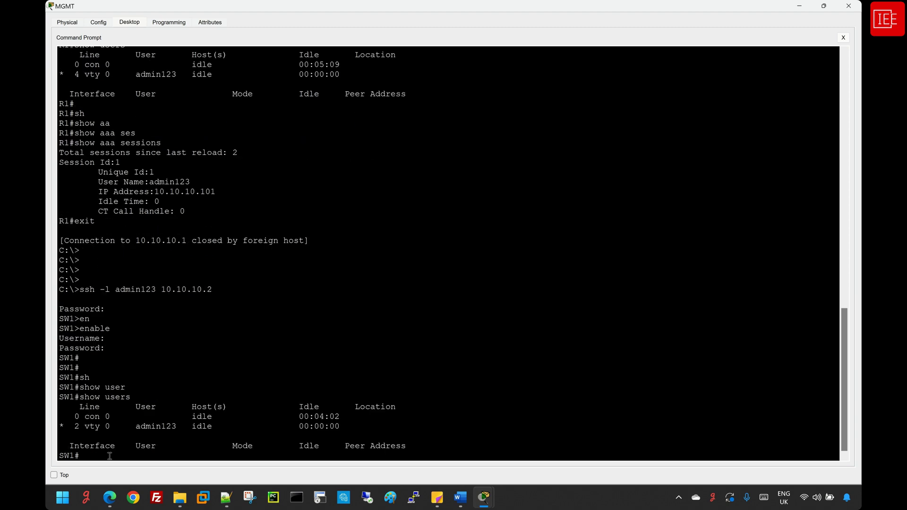
Run 'show aaa sessions' on SW1 to see the session from 10.10.10.101
key(Return)
key(Return)
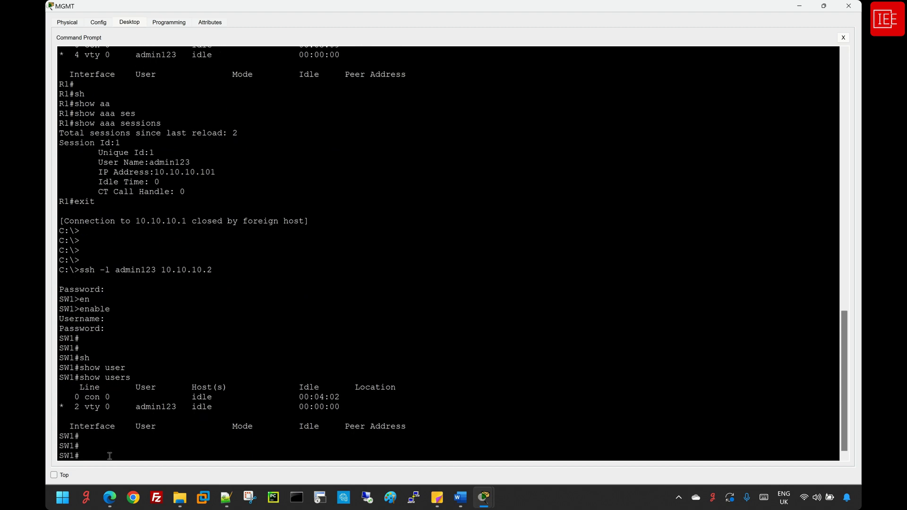
text(sh)
key(Tab)
text(aa)
key(Tab)
text(sess)
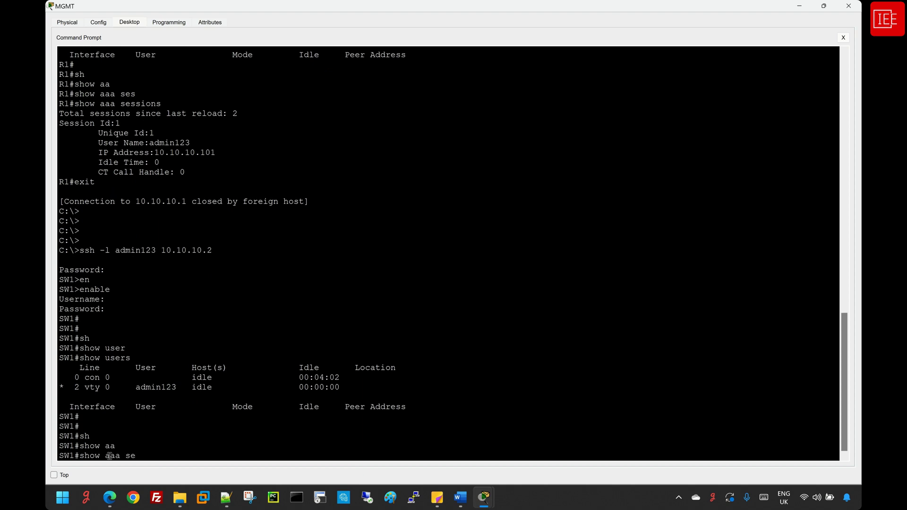
key(Tab)
key(Return)
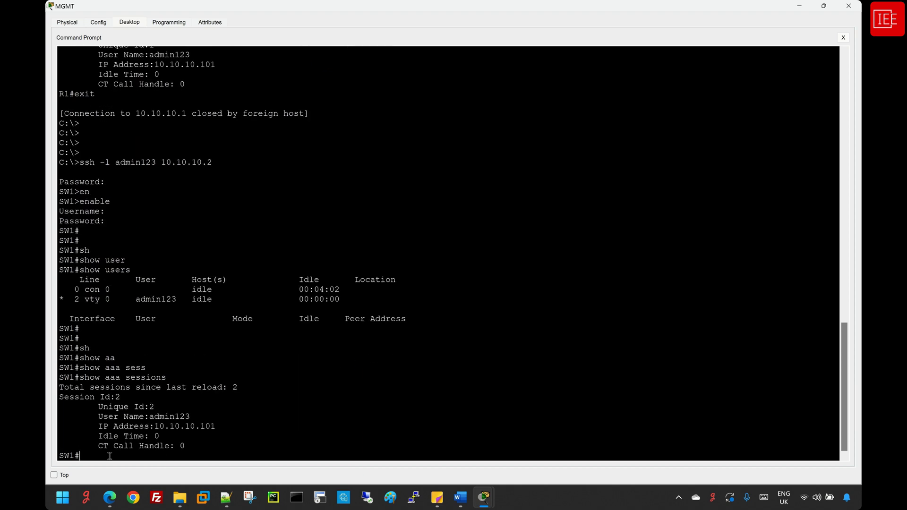